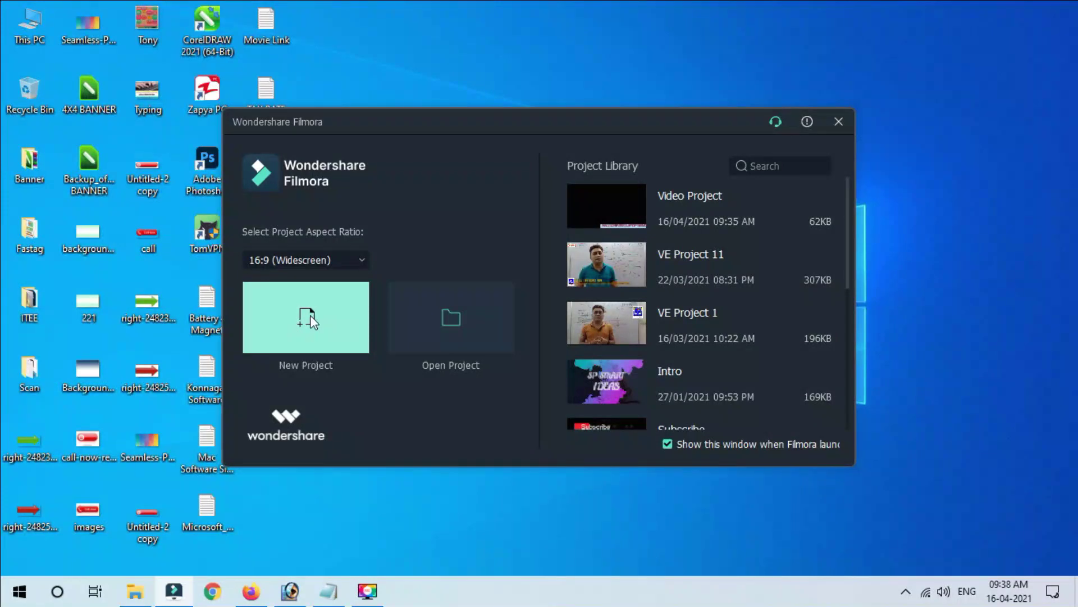
- Create a new 16:9 widescreen project and add the Green sample color to the first video track
{"action": "left_click", "coordinate": [310, 320]}
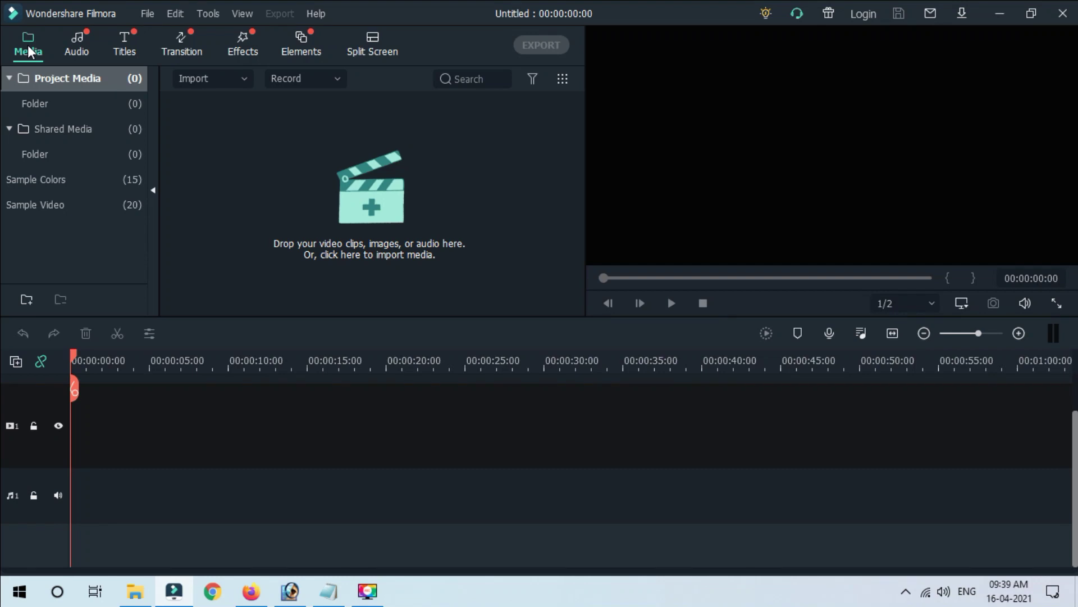
{"action": "left_click", "coordinate": [67, 181]}
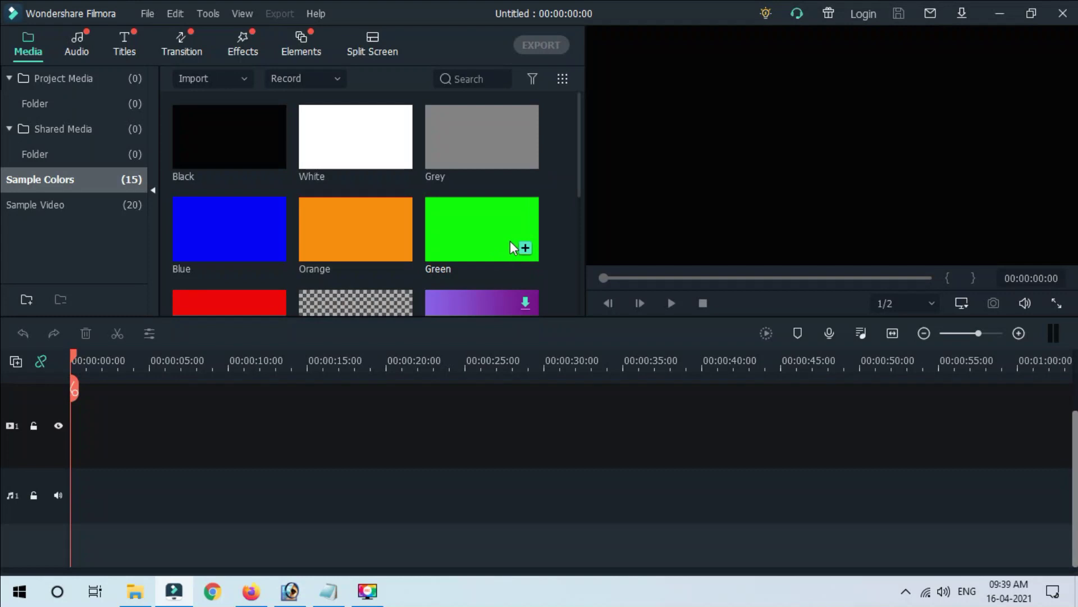
{"action": "left_click", "coordinate": [525, 249]}
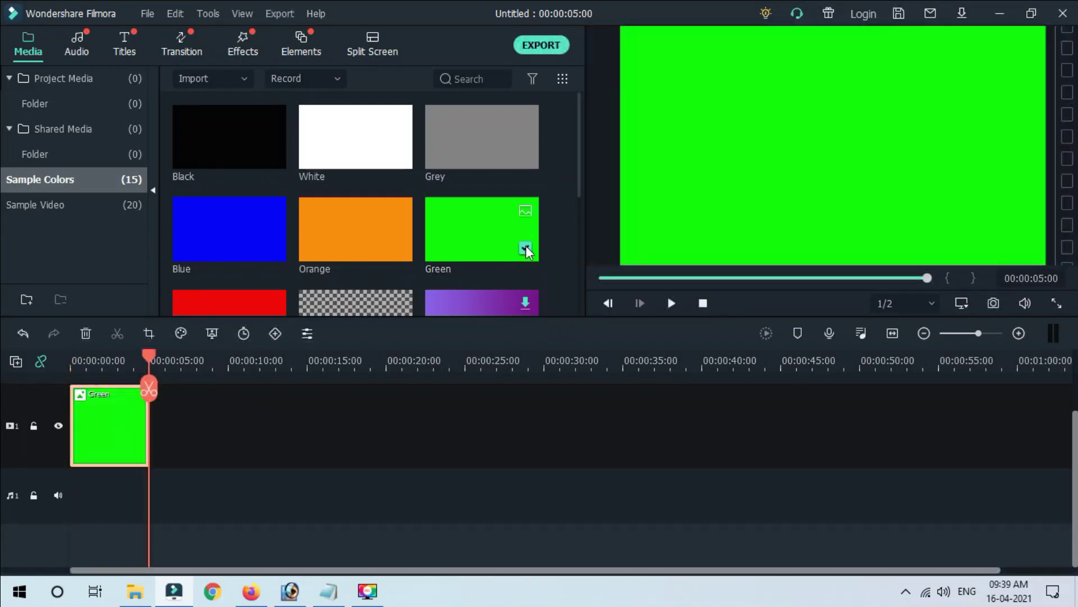
- Extend the Green clip to about 23 seconds 17 frames and return the playhead to the timeline's start
{"action": "scroll", "coordinate": [145, 400], "scroll_direction": "up", "scroll_amount": 1}
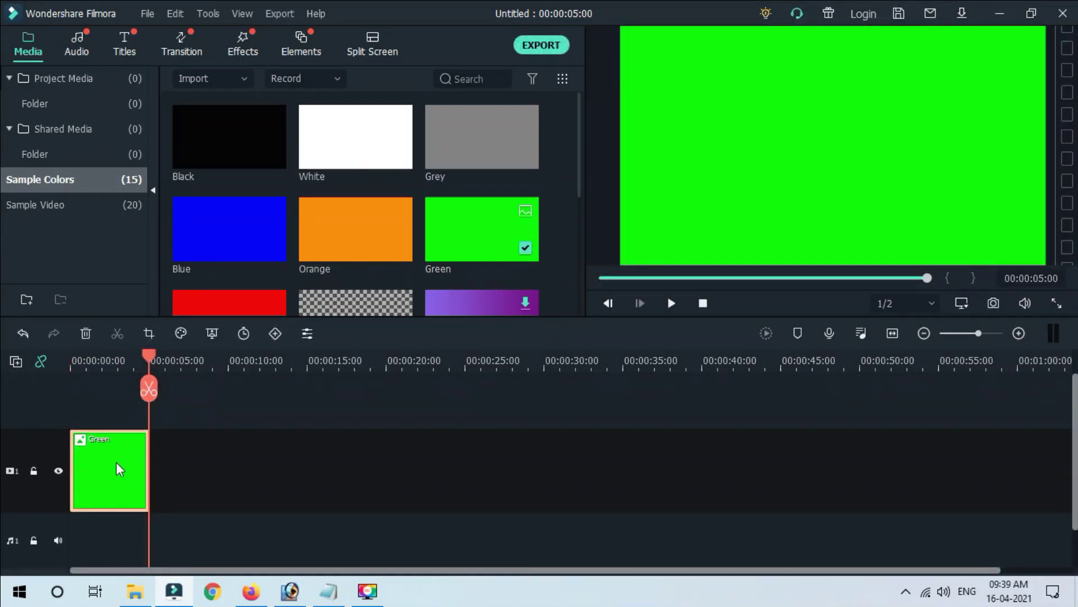
{"action": "left_click_drag", "start_coordinate": [150, 473], "coordinate": [445, 473]}
{"action": "left_click", "coordinate": [245, 418]}
{"action": "left_click_drag", "start_coordinate": [149, 356], "coordinate": [45, 365]}
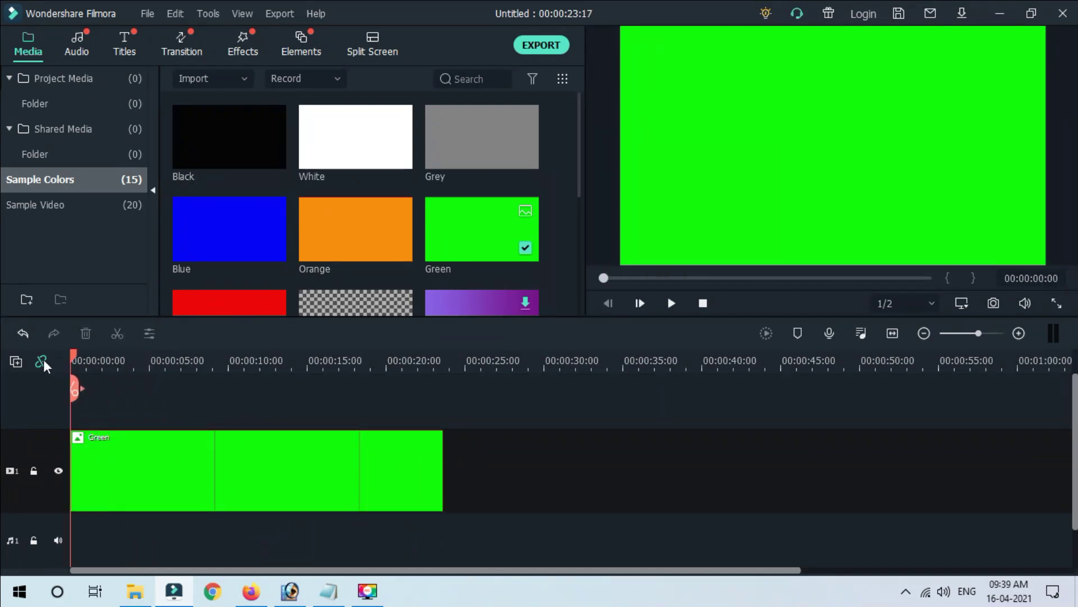
- Preview the Title 29, Title 28, Title 27, Title 39 and Title 34 presets in the Titles category
{"action": "left_click", "coordinate": [130, 52]}
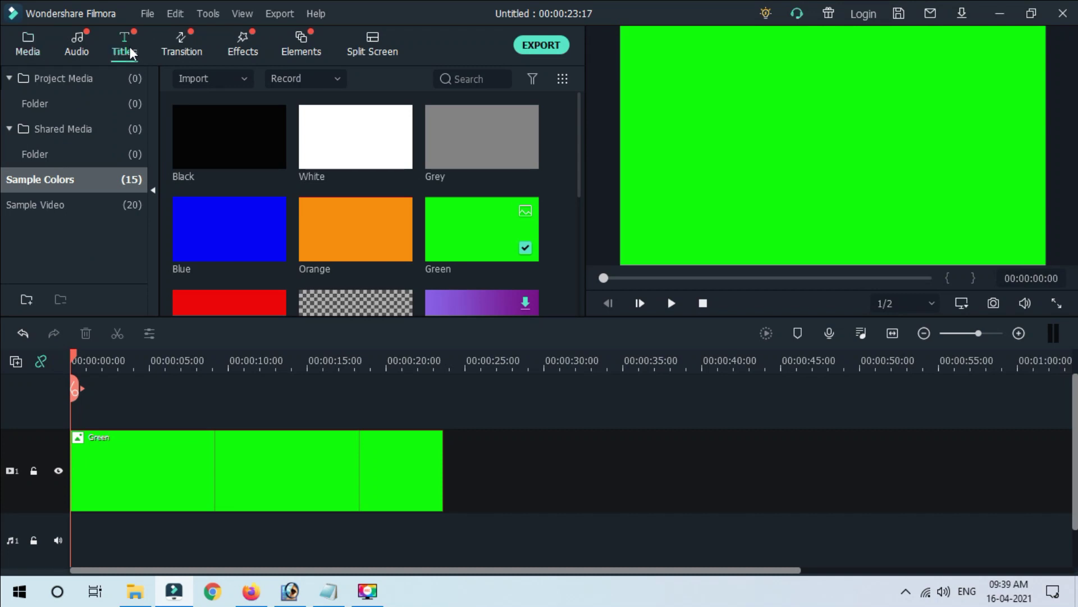
{"action": "left_click", "coordinate": [72, 196]}
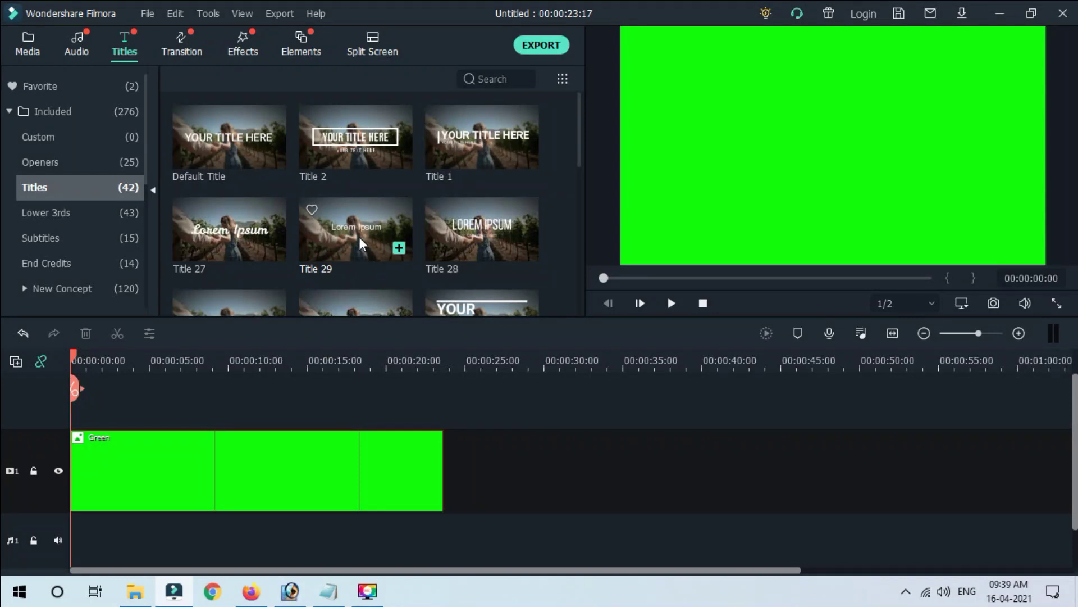
{"action": "left_click", "coordinate": [360, 243]}
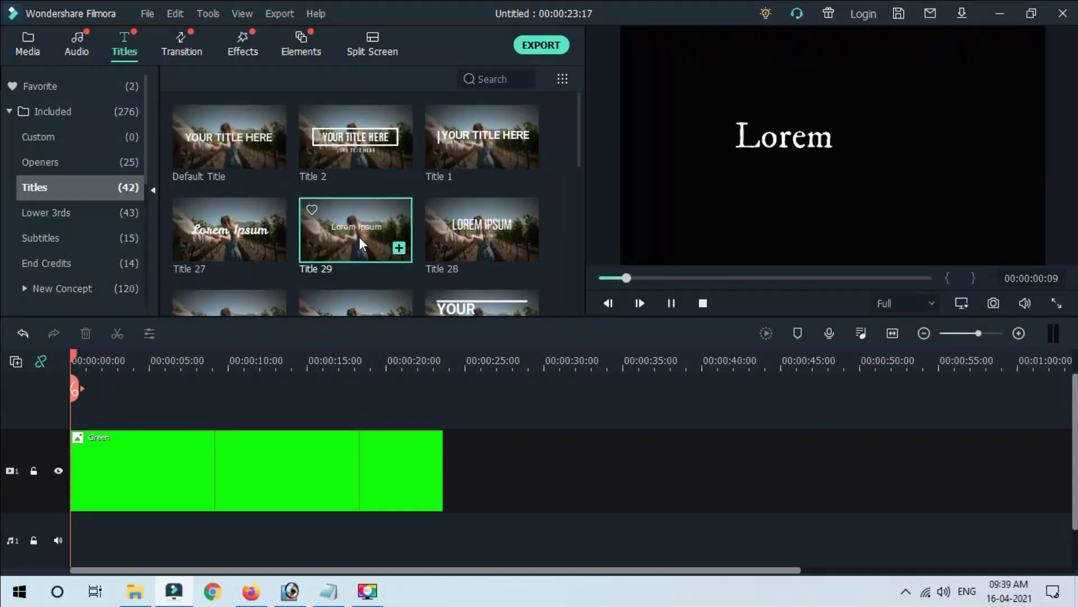
{"action": "left_click", "coordinate": [493, 240]}
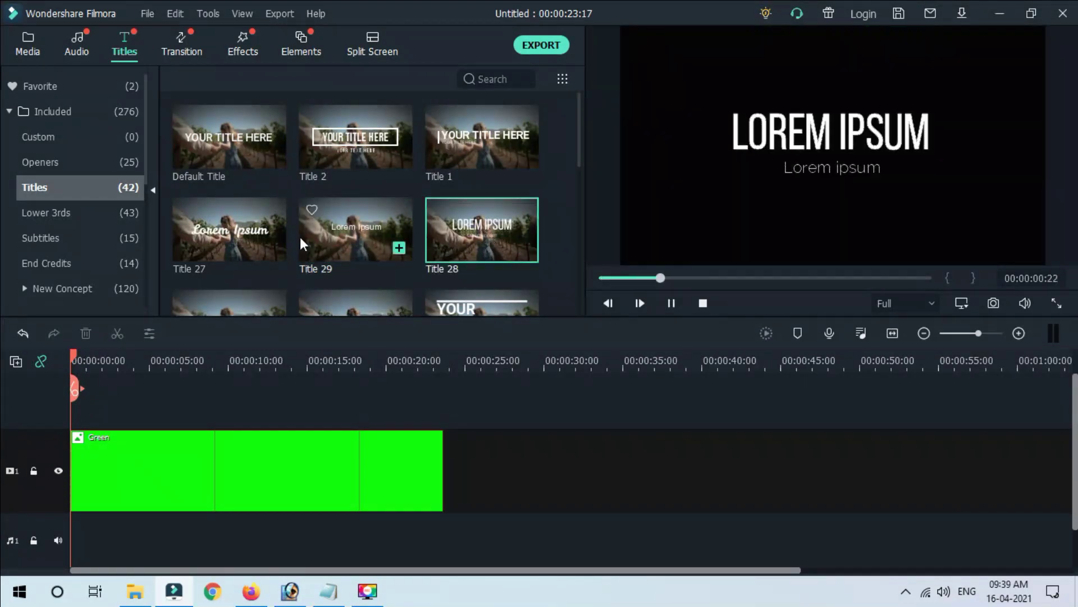
{"action": "left_click", "coordinate": [238, 243]}
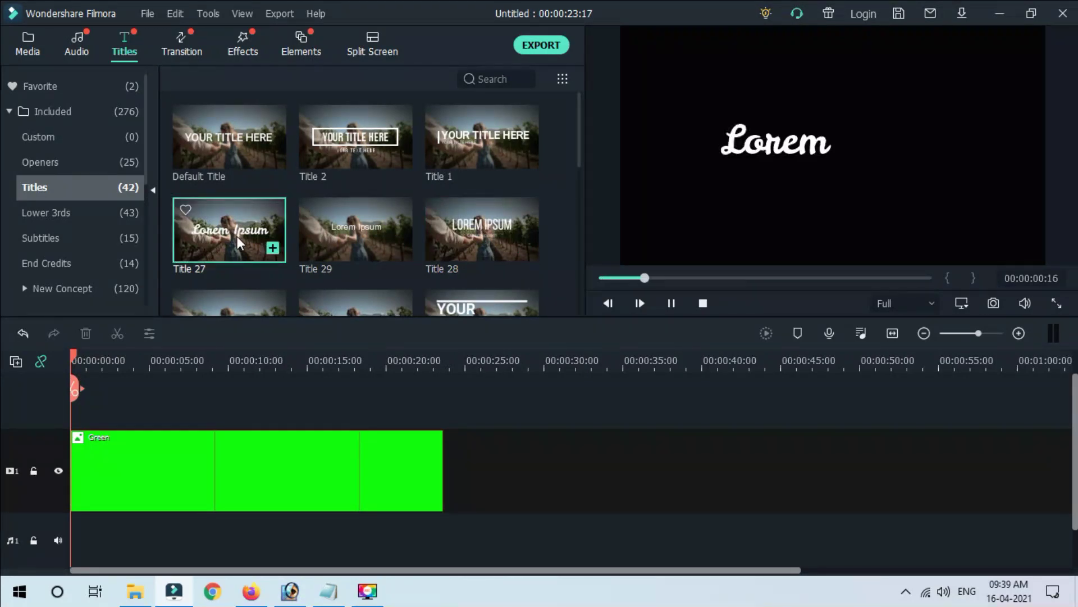
{"action": "scroll", "coordinate": [329, 235], "scroll_direction": "down", "scroll_amount": 3}
{"action": "left_click", "coordinate": [452, 204]}
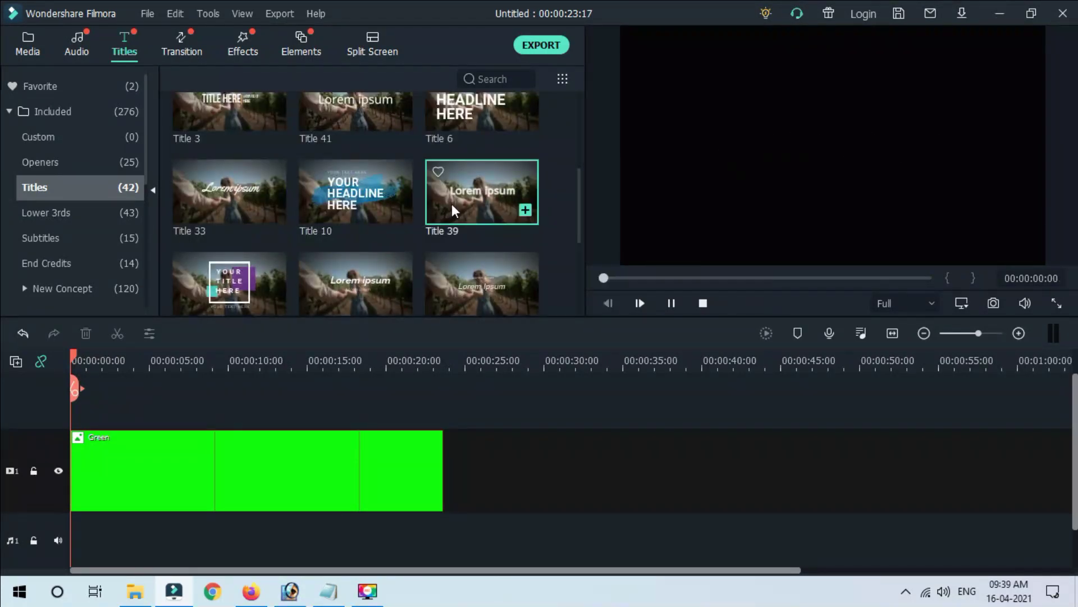
{"action": "scroll", "coordinate": [374, 203], "scroll_direction": "down", "scroll_amount": 5}
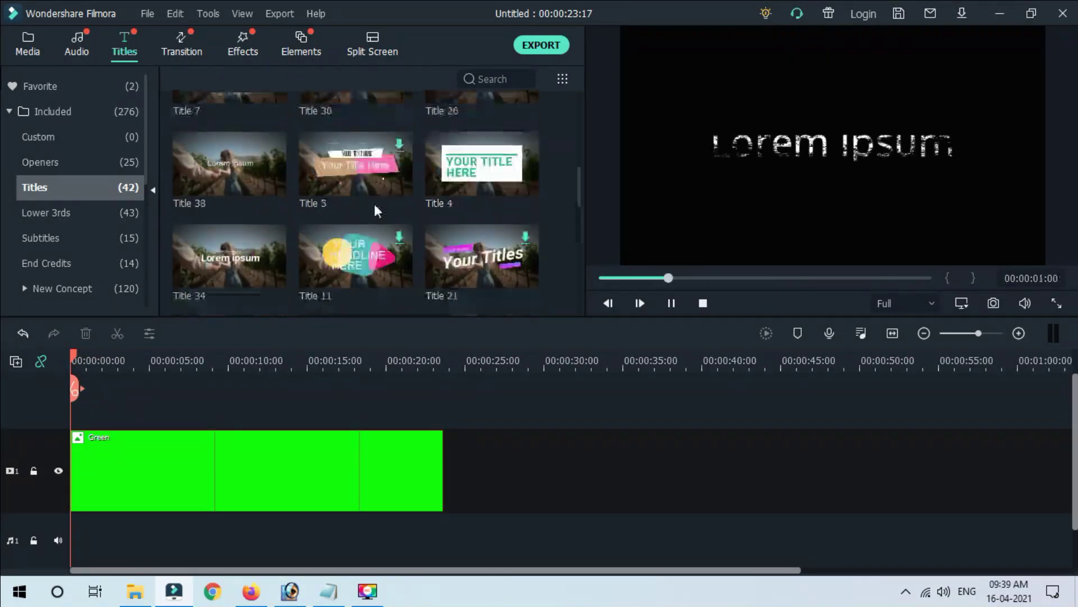
{"action": "left_click", "coordinate": [254, 240]}
{"action": "scroll", "coordinate": [361, 222], "scroll_direction": "down", "scroll_amount": 8}
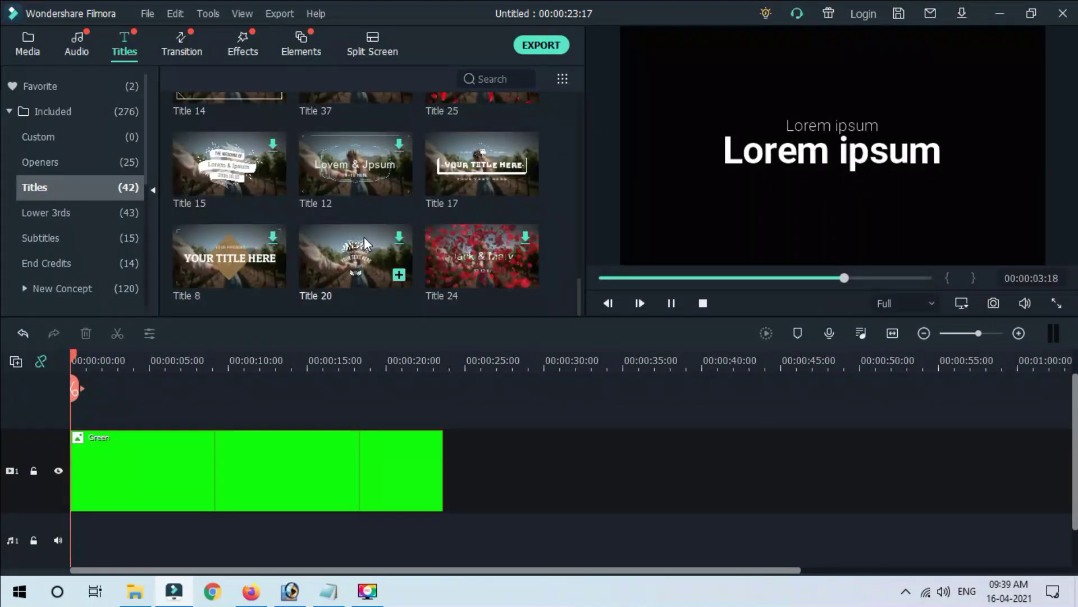
{"action": "scroll", "coordinate": [363, 237], "scroll_direction": "up", "scroll_amount": 10}
{"action": "scroll", "coordinate": [357, 227], "scroll_direction": "up", "scroll_amount": 3}
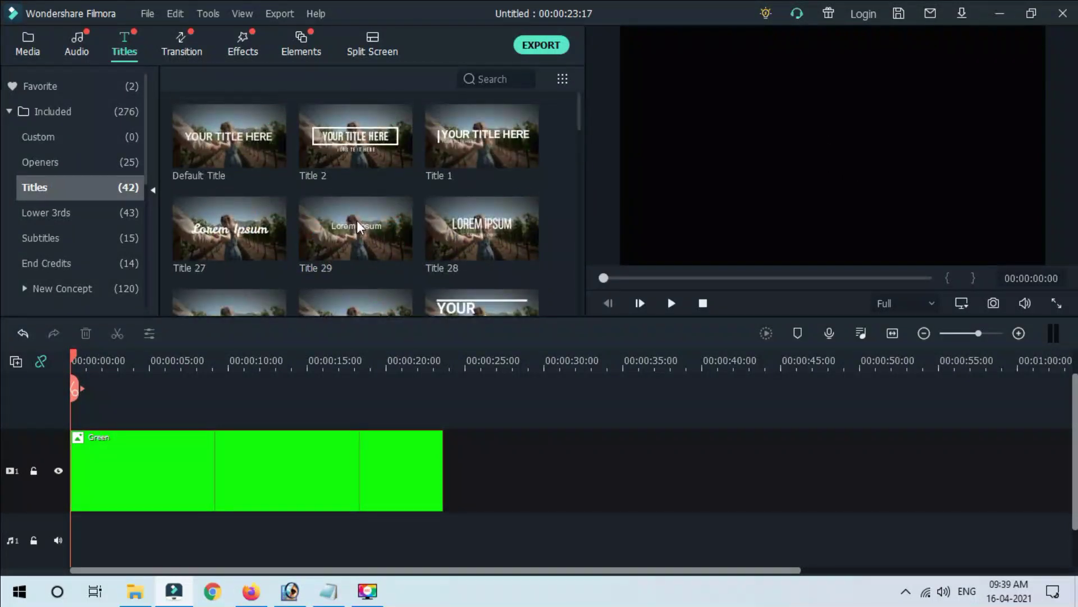
- Replay the Title 27, Title 29 and Title 28 previews and examine the remaining title presets down to the end of the category
{"action": "left_click", "coordinate": [268, 232]}
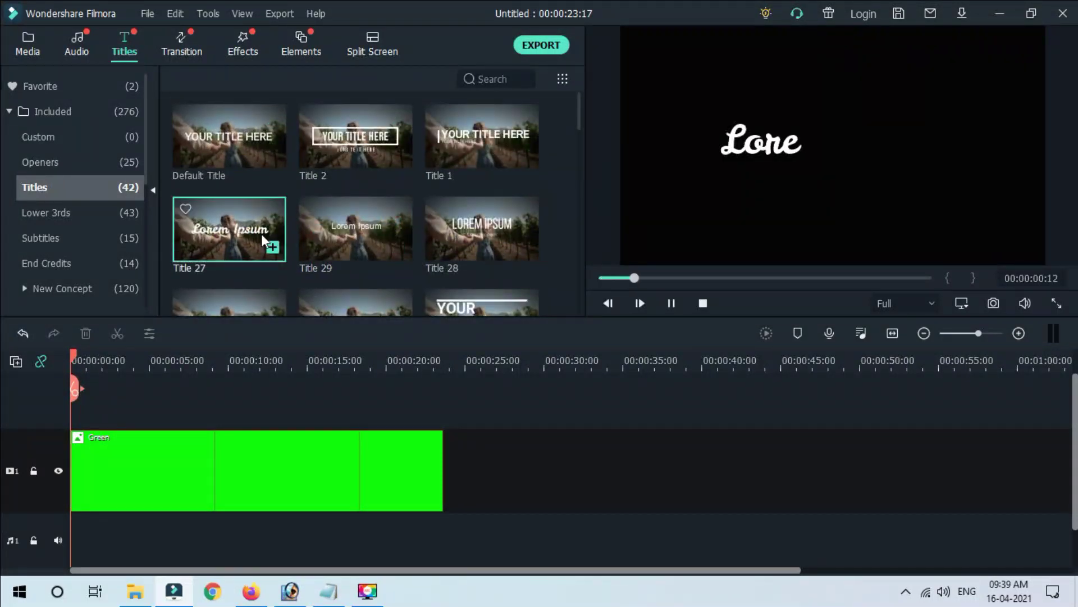
{"action": "left_click", "coordinate": [363, 224]}
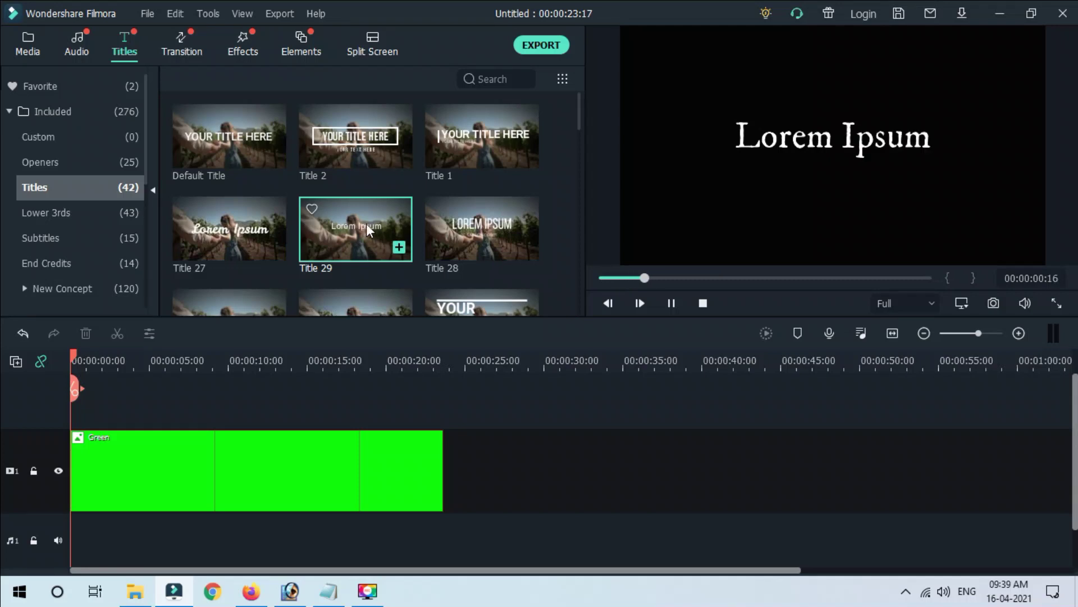
{"action": "left_click", "coordinate": [464, 233]}
{"action": "scroll", "coordinate": [329, 228], "scroll_direction": "down", "scroll_amount": 5}
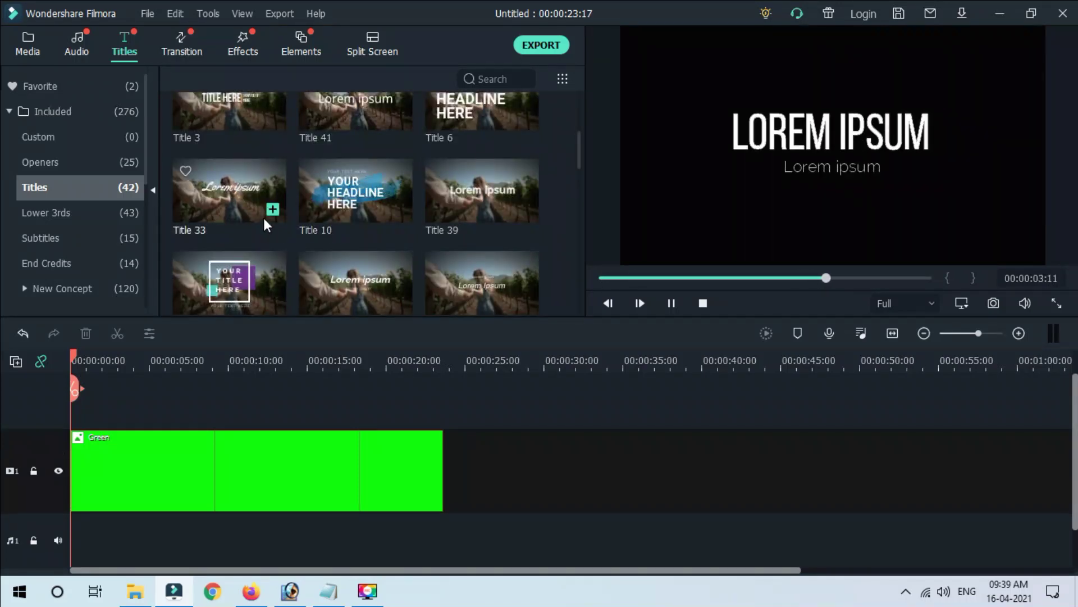
{"action": "scroll", "coordinate": [262, 217], "scroll_direction": "down", "scroll_amount": 3}
{"action": "mouse_move", "coordinate": [355, 248]}
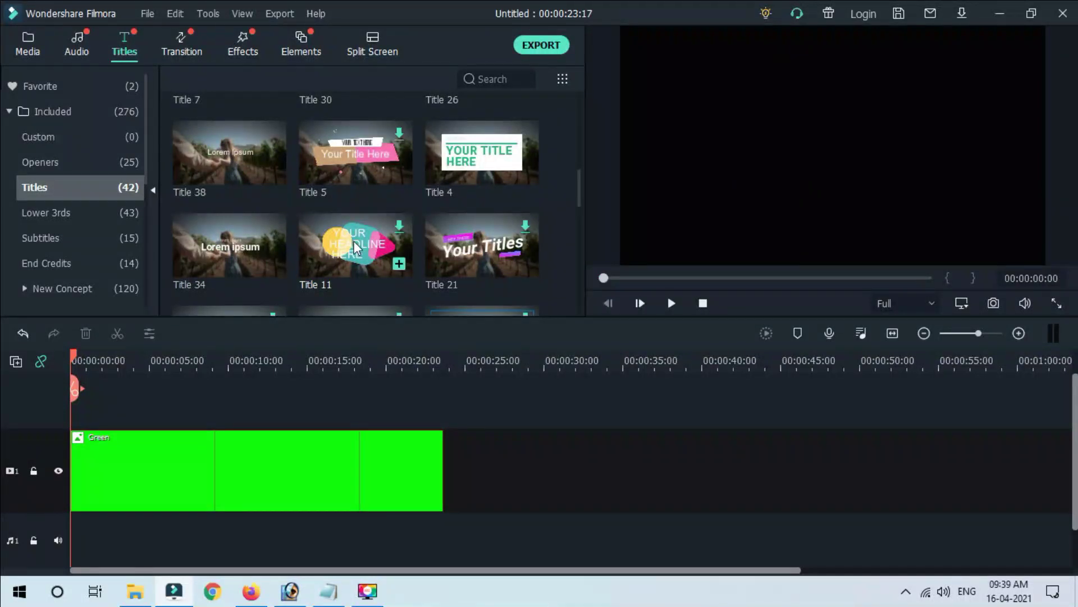
{"action": "scroll", "coordinate": [355, 248], "scroll_direction": "down", "scroll_amount": 3}
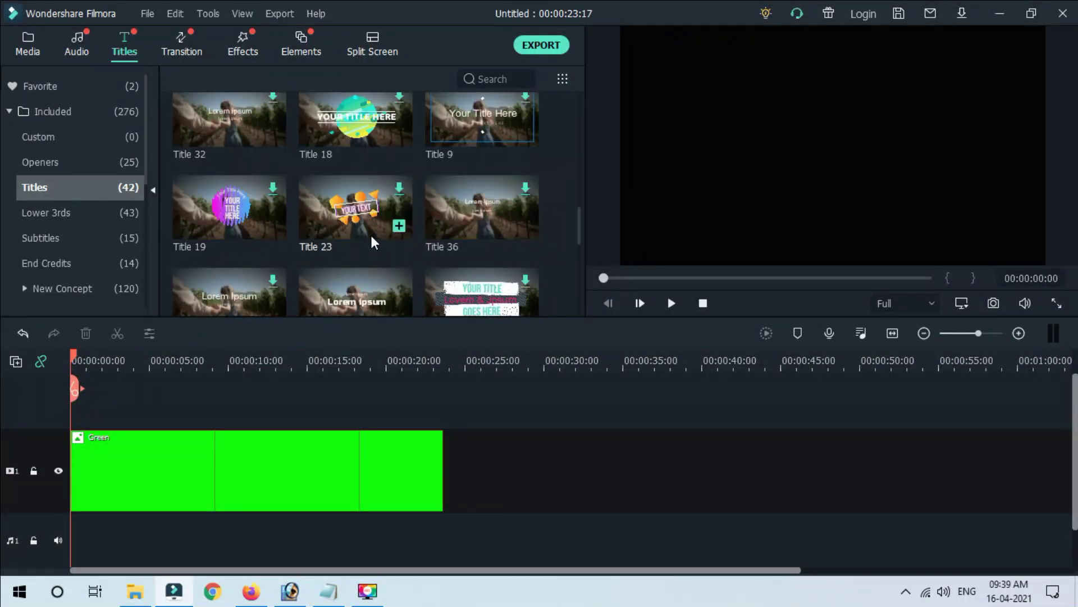
{"action": "scroll", "coordinate": [374, 243], "scroll_direction": "down", "scroll_amount": 3}
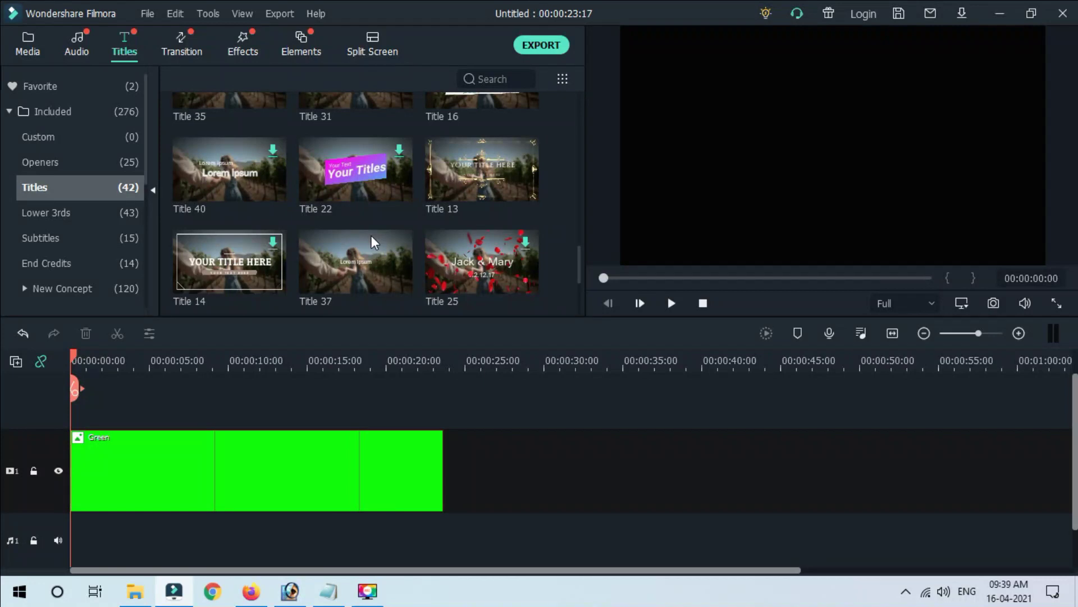
{"action": "scroll", "coordinate": [374, 242], "scroll_direction": "down", "scroll_amount": 3}
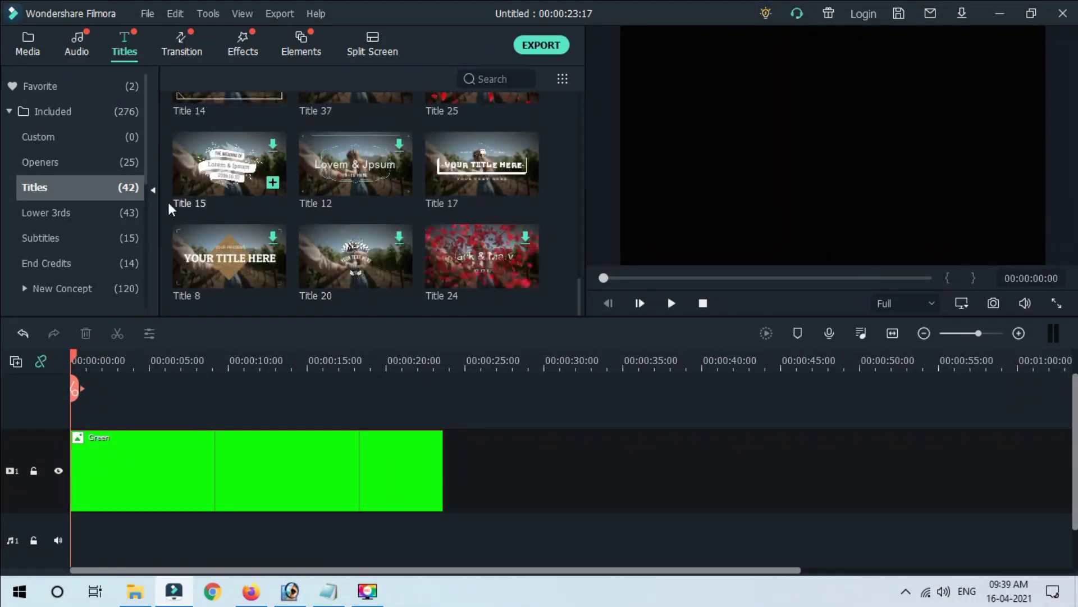
- Add the Basic 6 title from the included titles above the Green clip, starting at zero and stretched to the clip's full length
{"action": "left_click", "coordinate": [78, 111]}
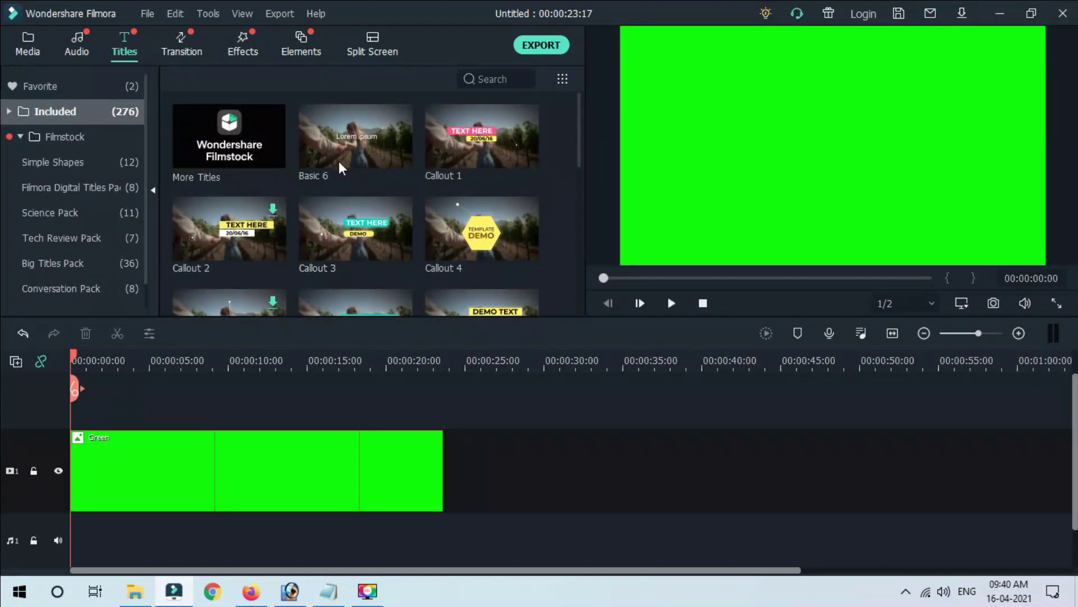
{"action": "left_click", "coordinate": [339, 143]}
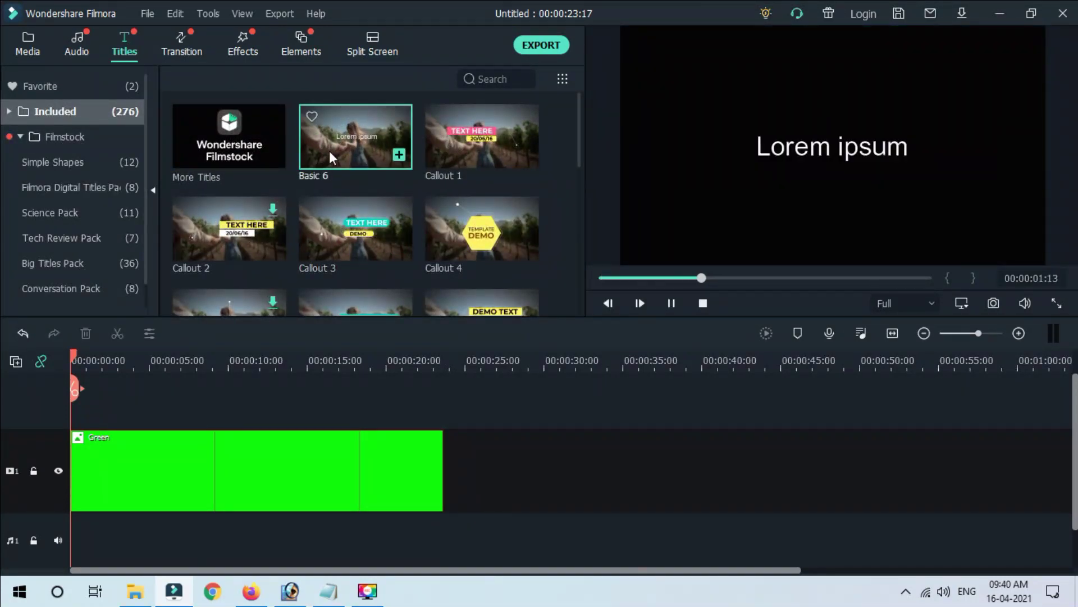
{"action": "left_click_drag", "start_coordinate": [347, 140], "coordinate": [59, 400]}
{"action": "left_click_drag", "start_coordinate": [149, 447], "coordinate": [444, 461]}
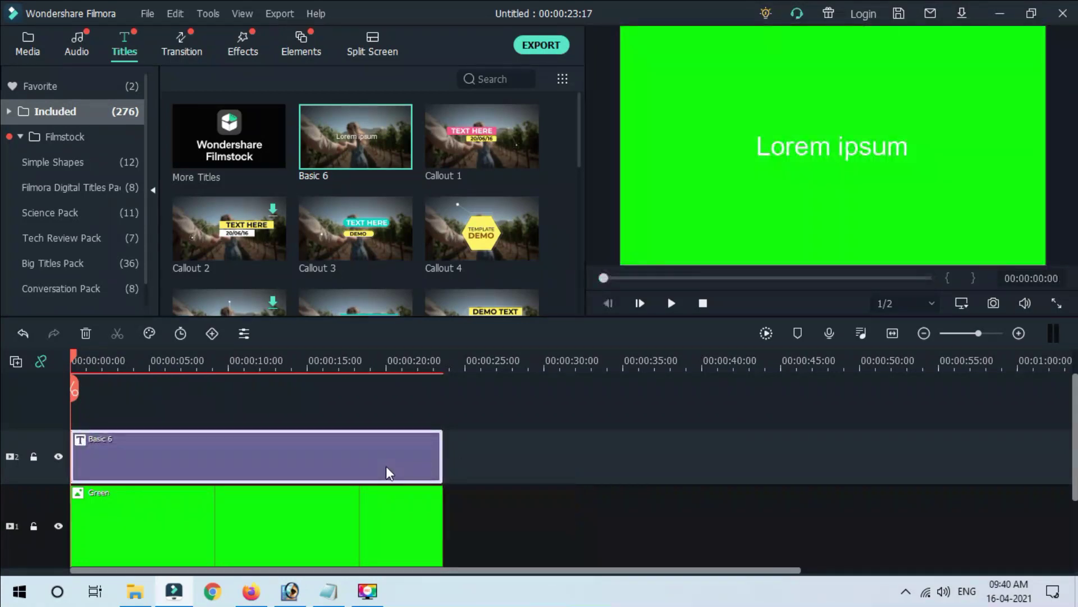
- Open the Basic 6 title for text editing and copy the whole computer-repair advertisement from the aDD file in Notepad
{"action": "double_click", "coordinate": [318, 438]}
{"action": "left_click_drag", "start_coordinate": [400, 169], "coordinate": [270, 153]}
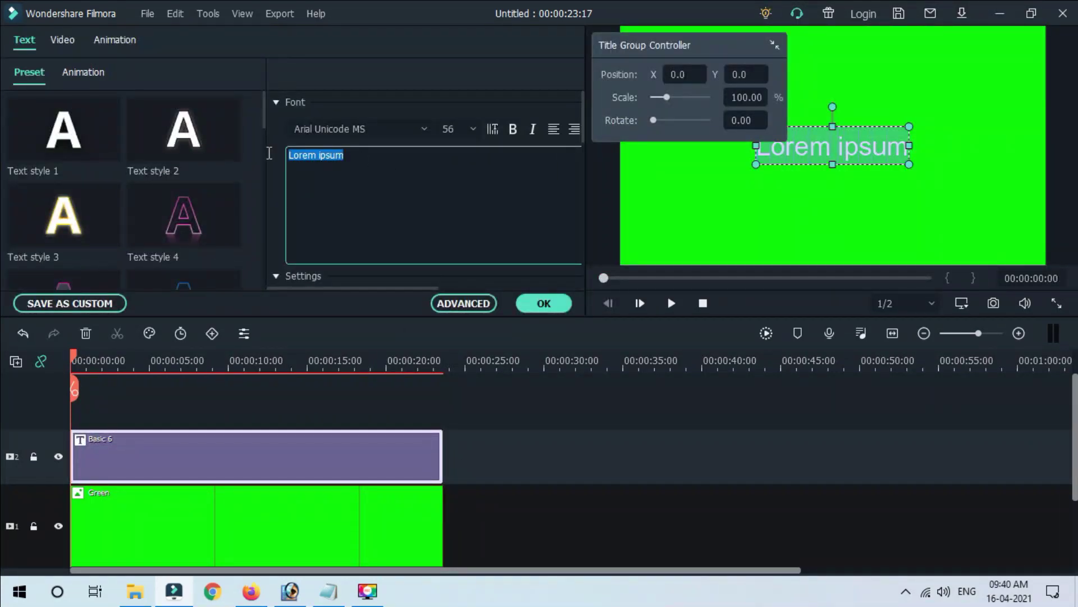
{"action": "left_click", "coordinate": [329, 591]}
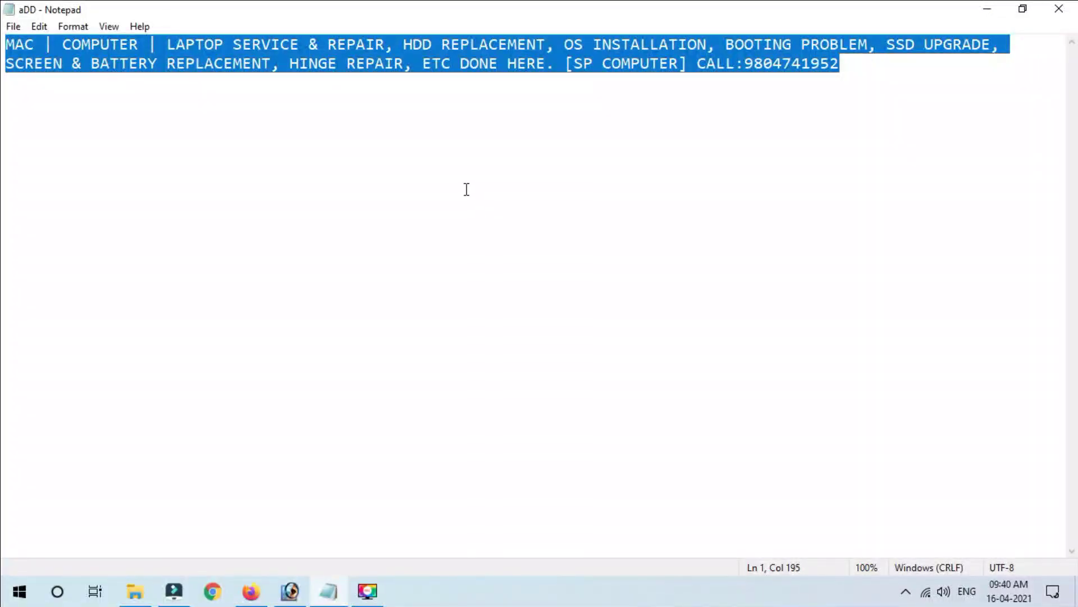
{"action": "left_click", "coordinate": [310, 79]}
{"action": "left_click_drag", "start_coordinate": [855, 58], "coordinate": [5, 45]}
{"action": "right_click", "coordinate": [58, 63]}
{"action": "left_click", "coordinate": [96, 114]}
- Switch back to Filmora and replace the title's "Lorem ipsum" placeholder with the copied advertisement text
{"action": "left_click", "coordinate": [987, 9]}
{"action": "left_click", "coordinate": [385, 158]}
{"action": "left_click_drag", "start_coordinate": [386, 158], "coordinate": [289, 155]}
{"action": "right_click", "coordinate": [288, 152]}
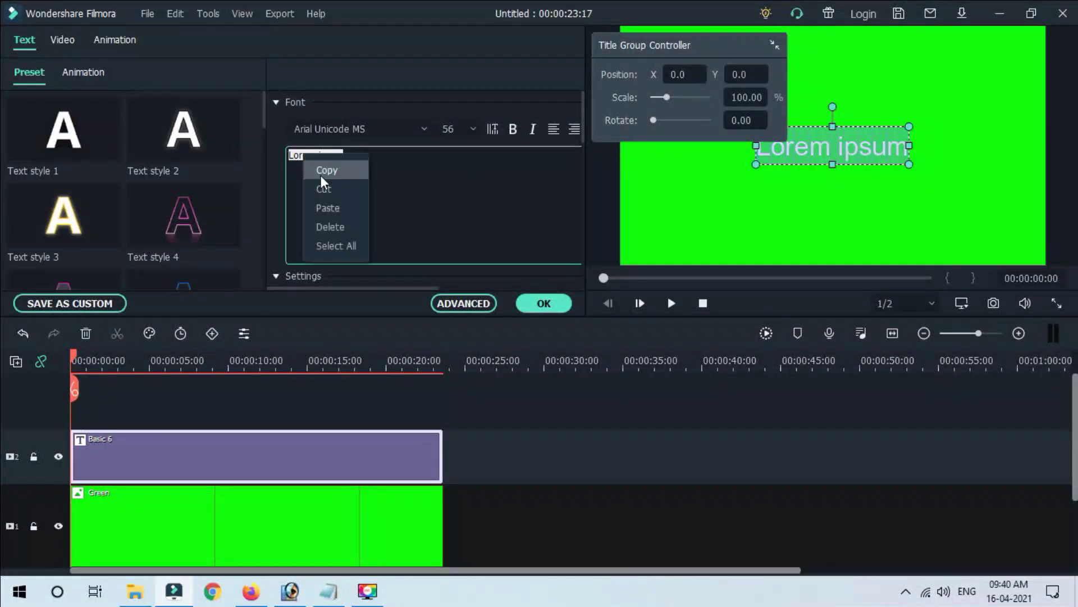
{"action": "left_click", "coordinate": [337, 207]}
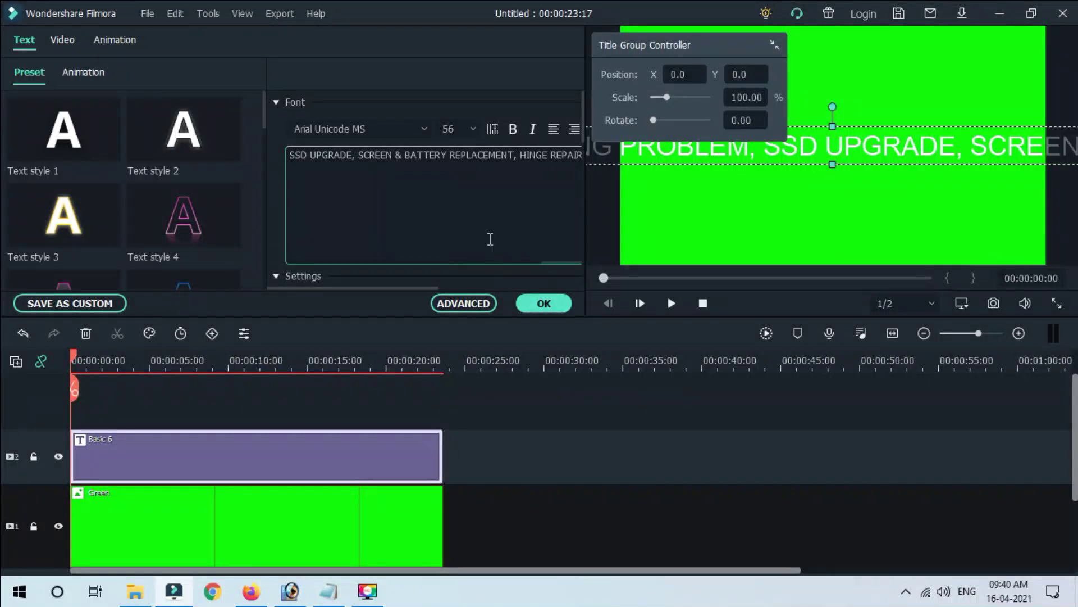
- Browse the available fonts, change the title's font to Verdana and confirm the text edit
{"action": "left_click", "coordinate": [416, 126]}
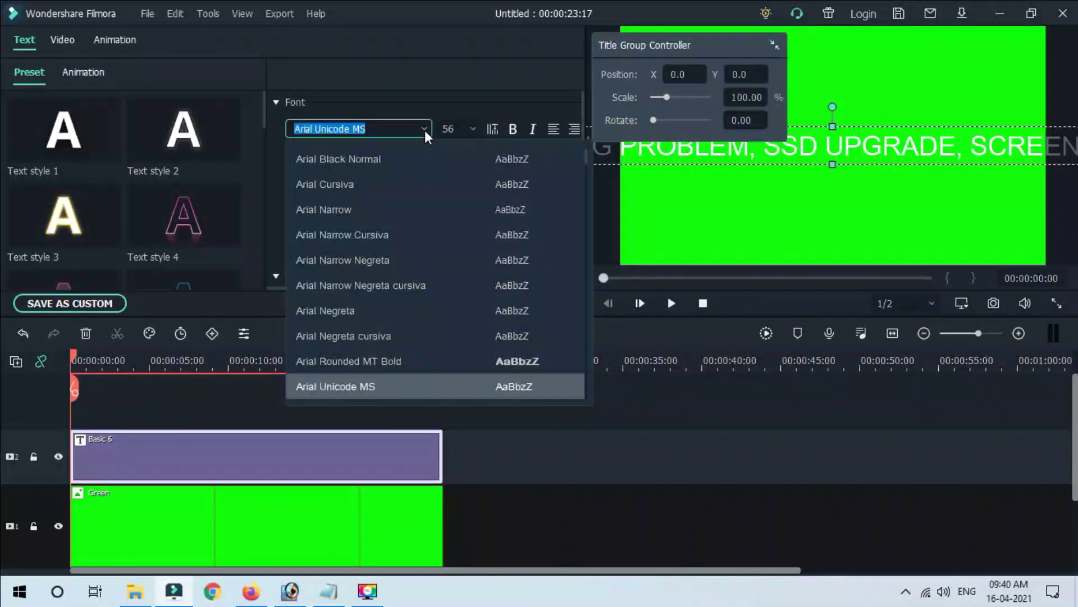
{"action": "scroll", "coordinate": [396, 325], "scroll_direction": "down", "scroll_amount": 3}
{"action": "scroll", "coordinate": [396, 324], "scroll_direction": "down", "scroll_amount": 15}
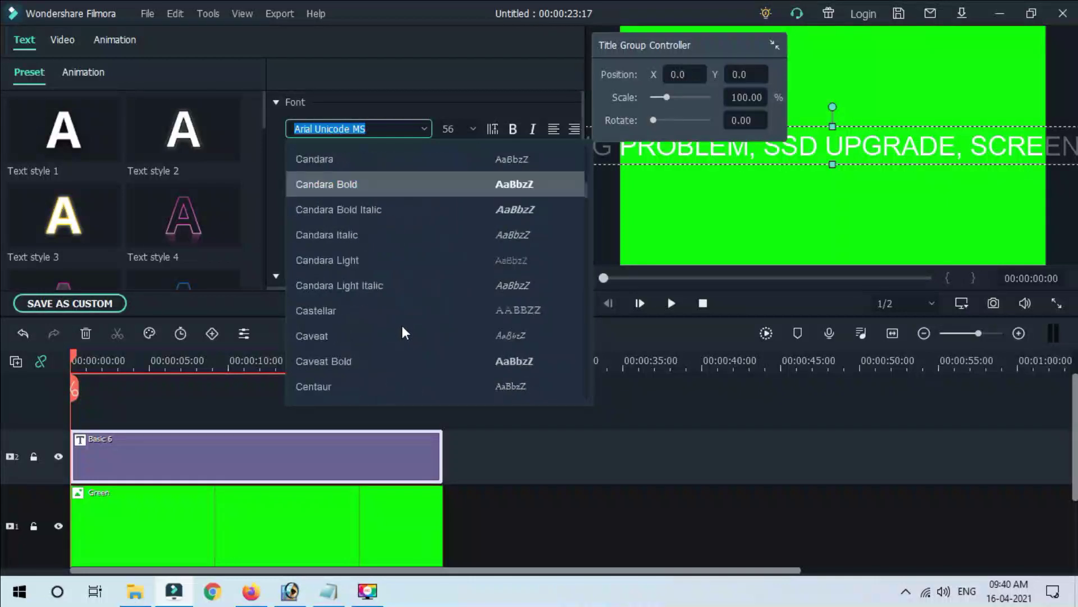
{"action": "scroll", "coordinate": [404, 336], "scroll_direction": "down", "scroll_amount": 15}
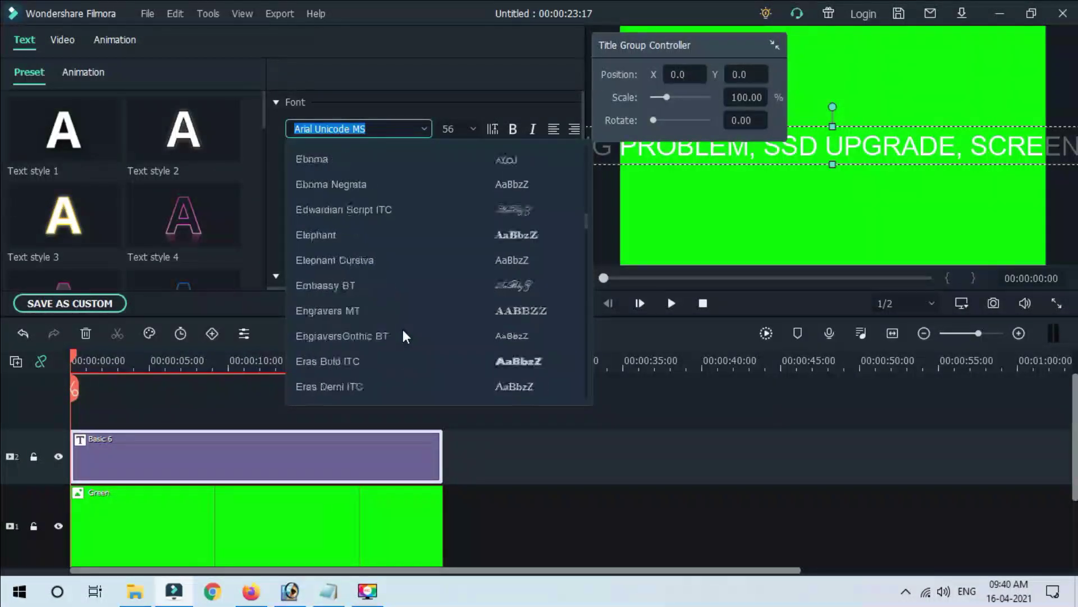
{"action": "scroll", "coordinate": [404, 335], "scroll_direction": "down", "scroll_amount": 15}
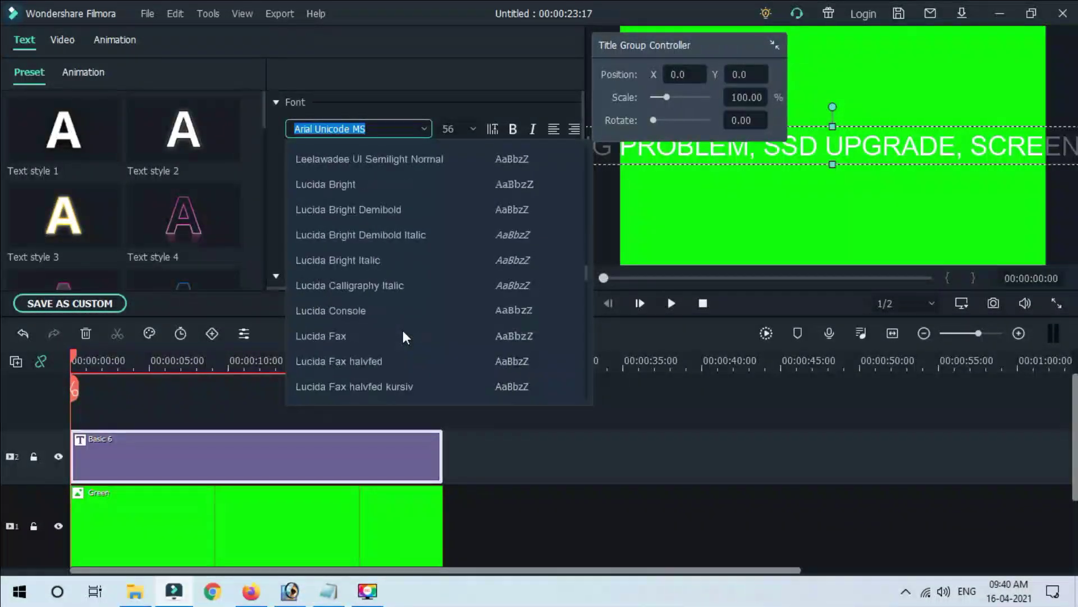
{"action": "scroll", "coordinate": [404, 336], "scroll_direction": "down", "scroll_amount": 15}
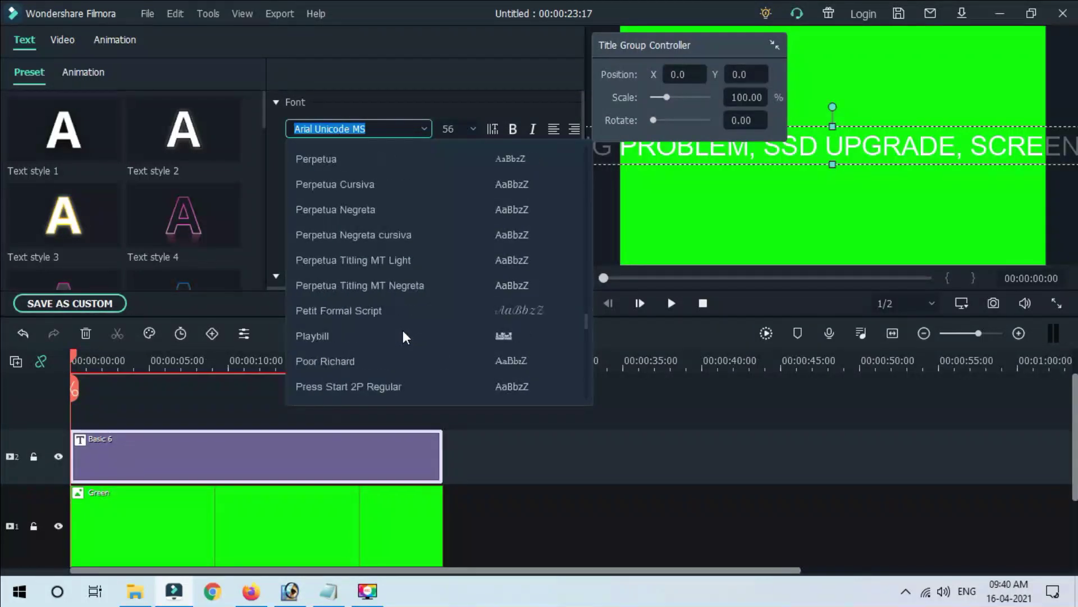
{"action": "scroll", "coordinate": [404, 336], "scroll_direction": "down", "scroll_amount": 15}
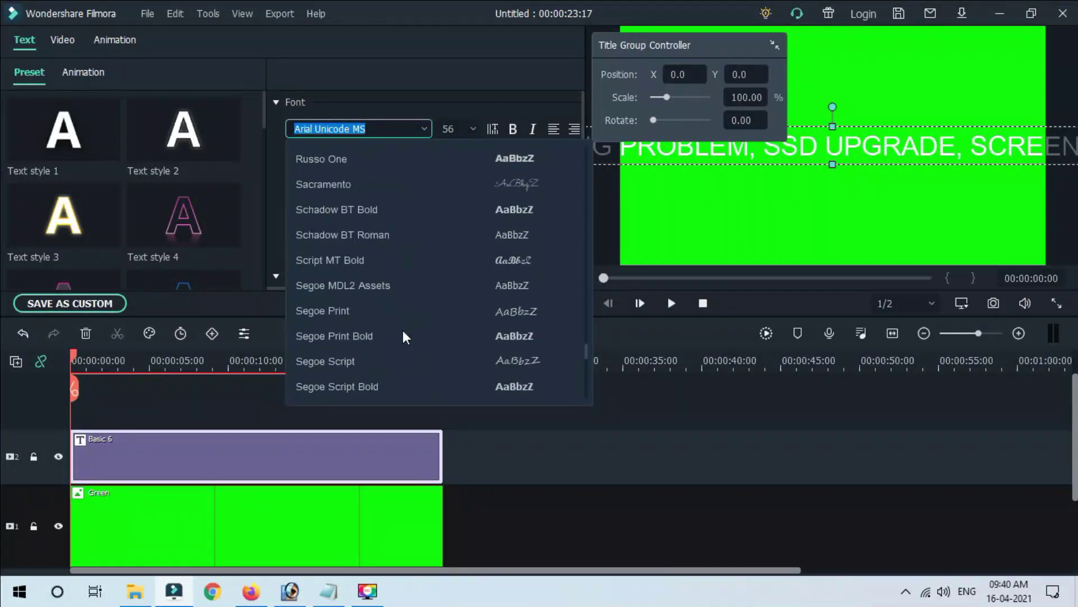
{"action": "scroll", "coordinate": [405, 336], "scroll_direction": "down", "scroll_amount": 15}
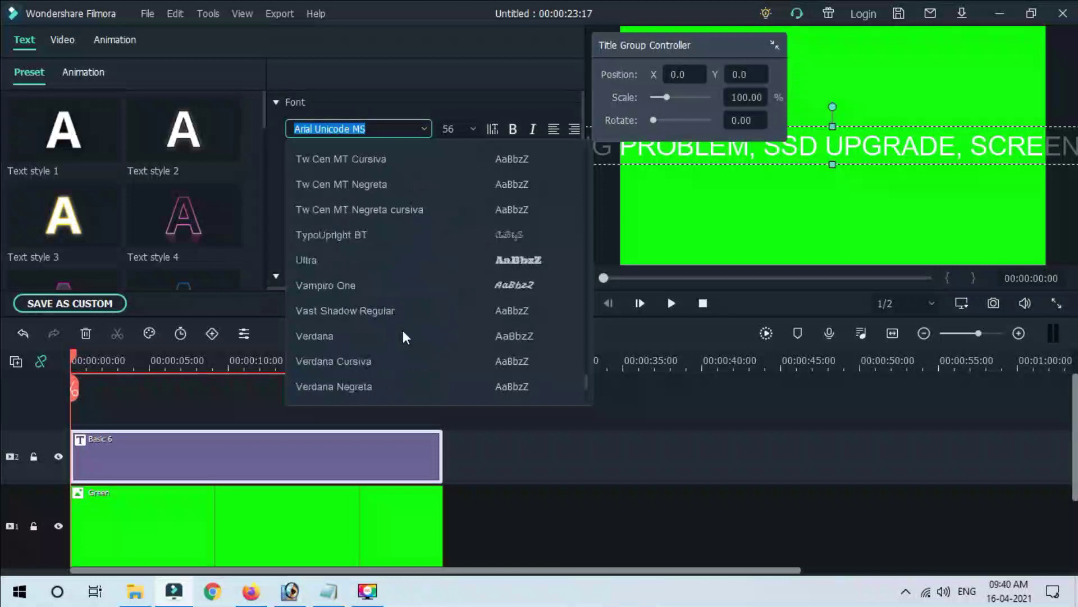
{"action": "scroll", "coordinate": [404, 336], "scroll_direction": "up", "scroll_amount": 2}
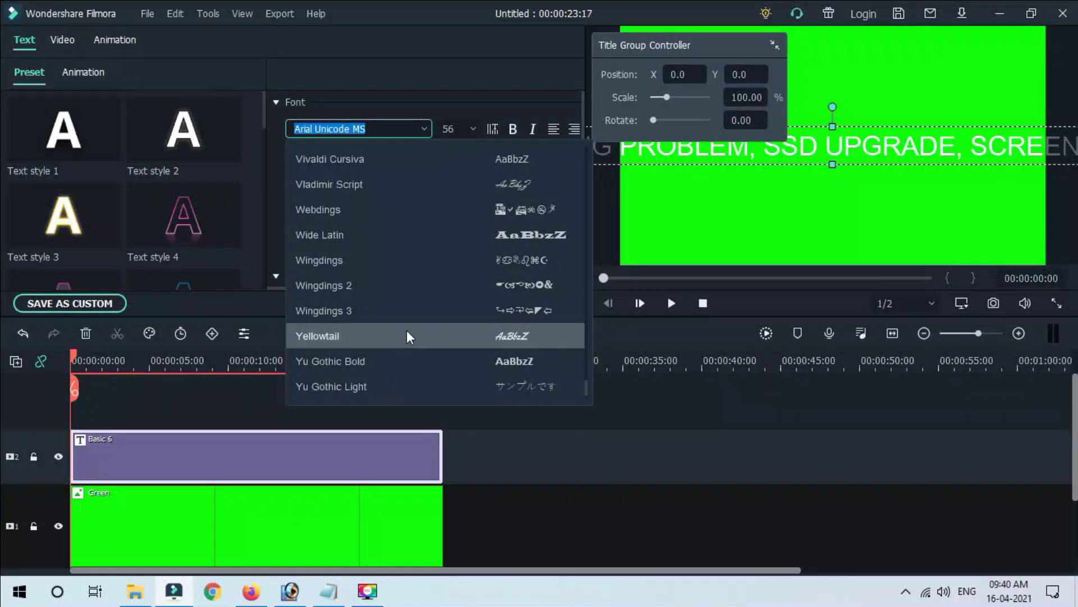
{"action": "scroll", "coordinate": [395, 334], "scroll_direction": "down", "scroll_amount": 1}
{"action": "scroll", "coordinate": [382, 303], "scroll_direction": "up", "scroll_amount": 2}
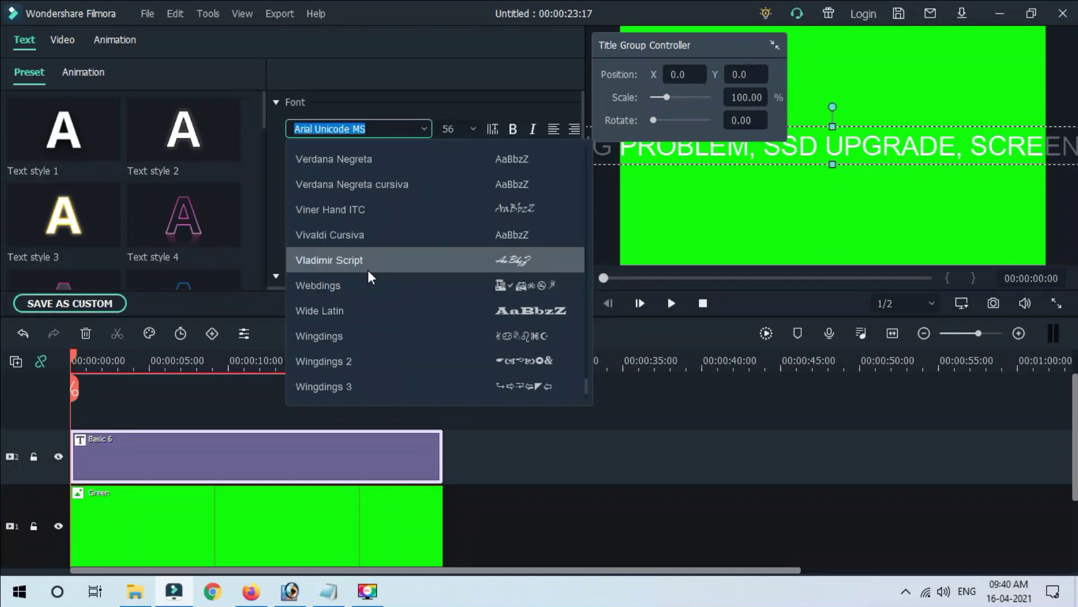
{"action": "scroll", "coordinate": [370, 276], "scroll_direction": "up", "scroll_amount": 1}
{"action": "left_click", "coordinate": [325, 183]}
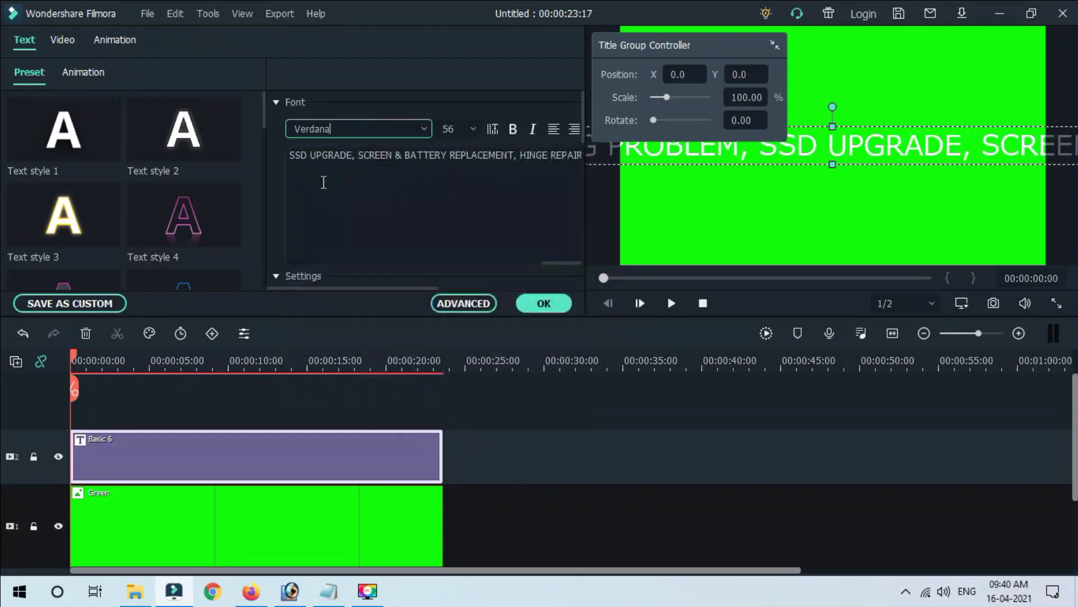
{"action": "left_click", "coordinate": [544, 303]}
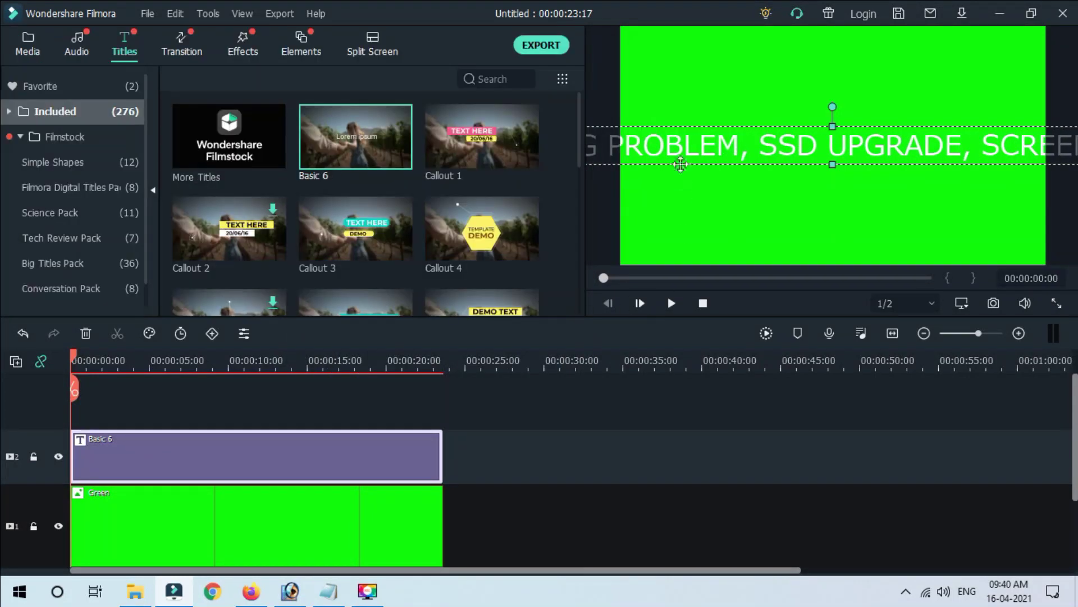
- Move the title to the frame's lower edge with "MAC" starting at its left side, and in Advanced Edit raise it to about mid-height
{"action": "left_click_drag", "start_coordinate": [680, 147], "coordinate": [801, 247]}
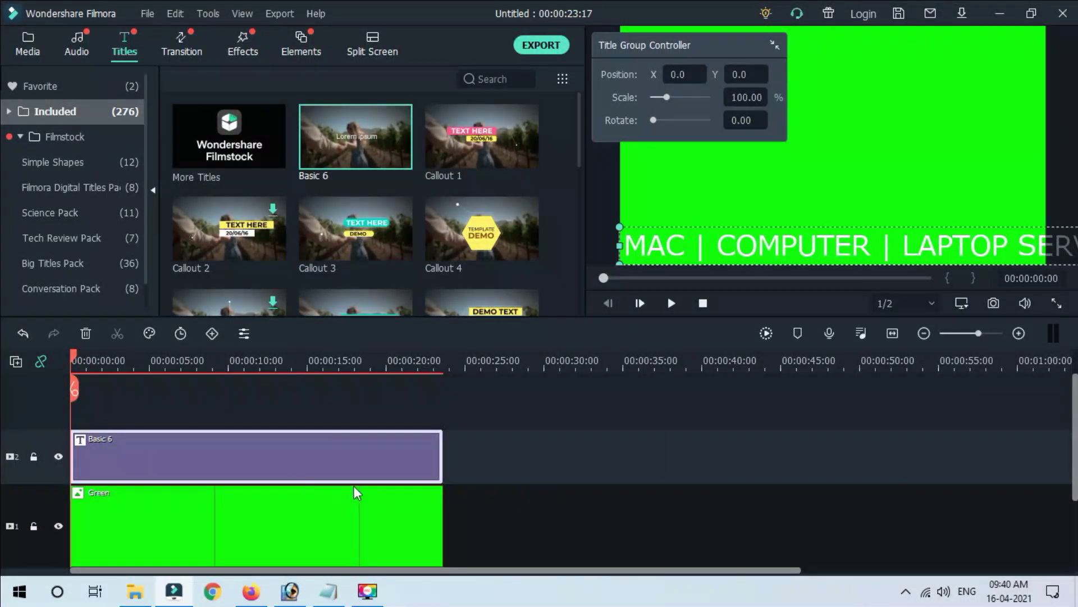
{"action": "right_click", "coordinate": [314, 457]}
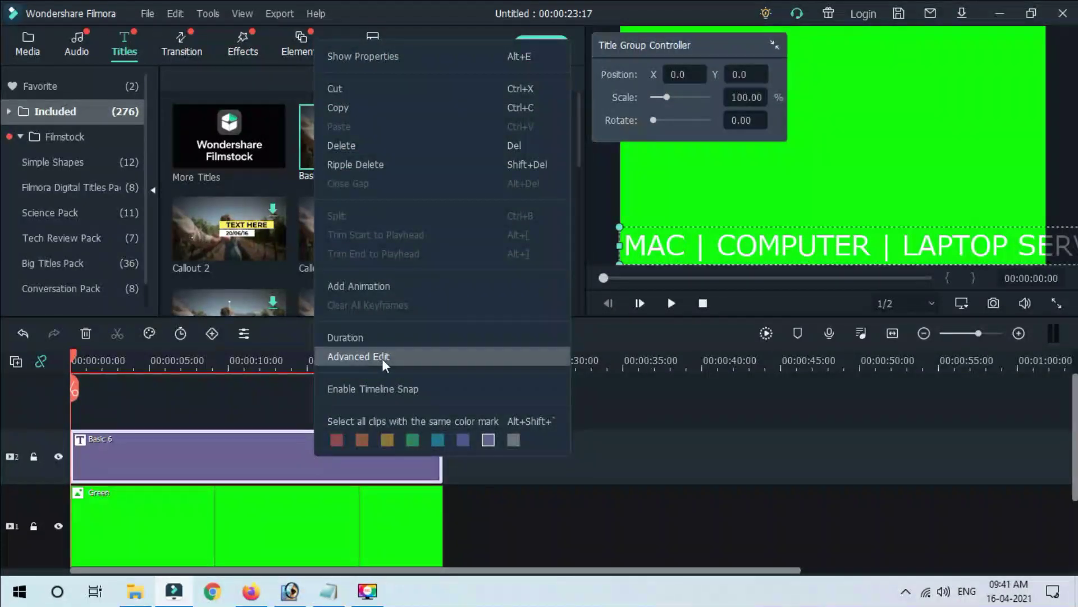
{"action": "left_click", "coordinate": [405, 359]}
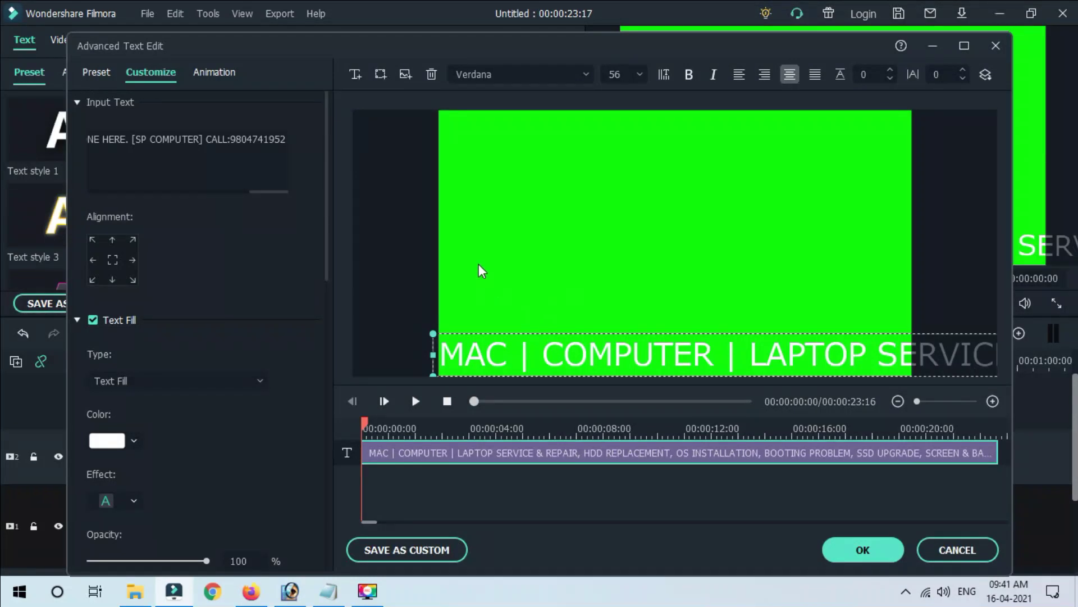
{"action": "left_click_drag", "start_coordinate": [546, 334], "coordinate": [550, 243]}
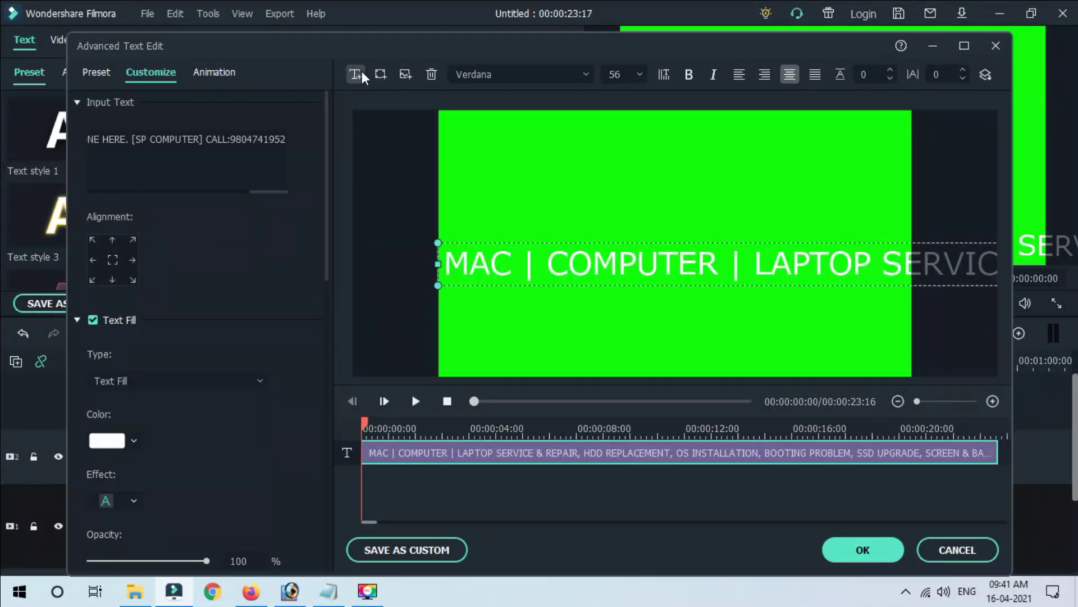
- Add a rounded rectangle shape, align it to the bottom of the frame and stretch it across the frame's full width
{"action": "left_click", "coordinate": [380, 75]}
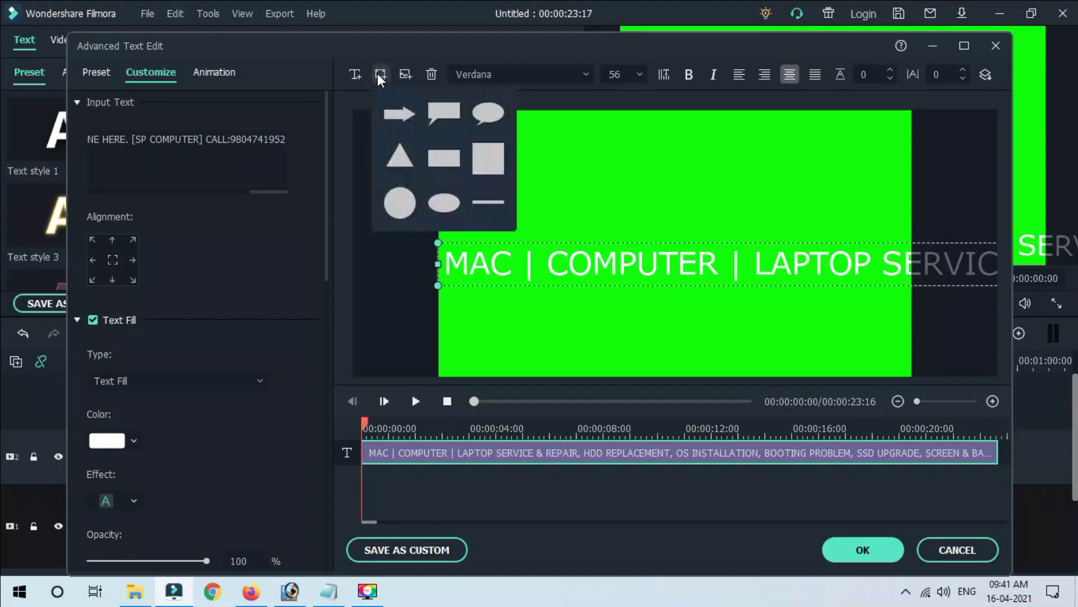
{"action": "left_click", "coordinate": [436, 168]}
{"action": "left_click_drag", "start_coordinate": [653, 253], "coordinate": [527, 322]}
{"action": "left_click", "coordinate": [111, 281]}
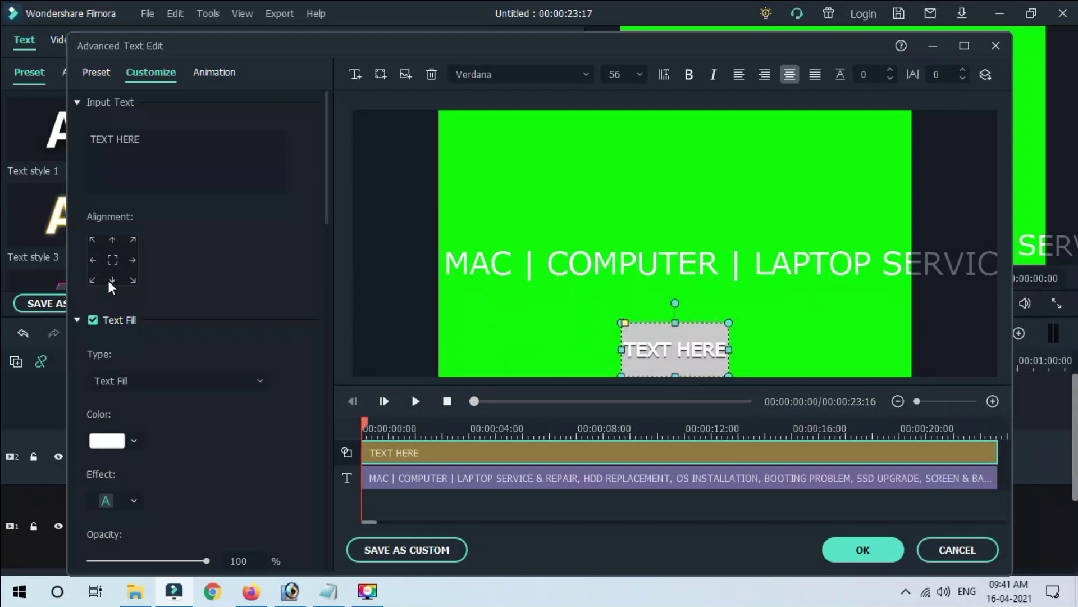
{"action": "left_click_drag", "start_coordinate": [625, 350], "coordinate": [442, 352]}
{"action": "left_click_drag", "start_coordinate": [730, 350], "coordinate": [909, 349]}
- Cut the whole advertisement text out of the original title text box
{"action": "left_click", "coordinate": [626, 266]}
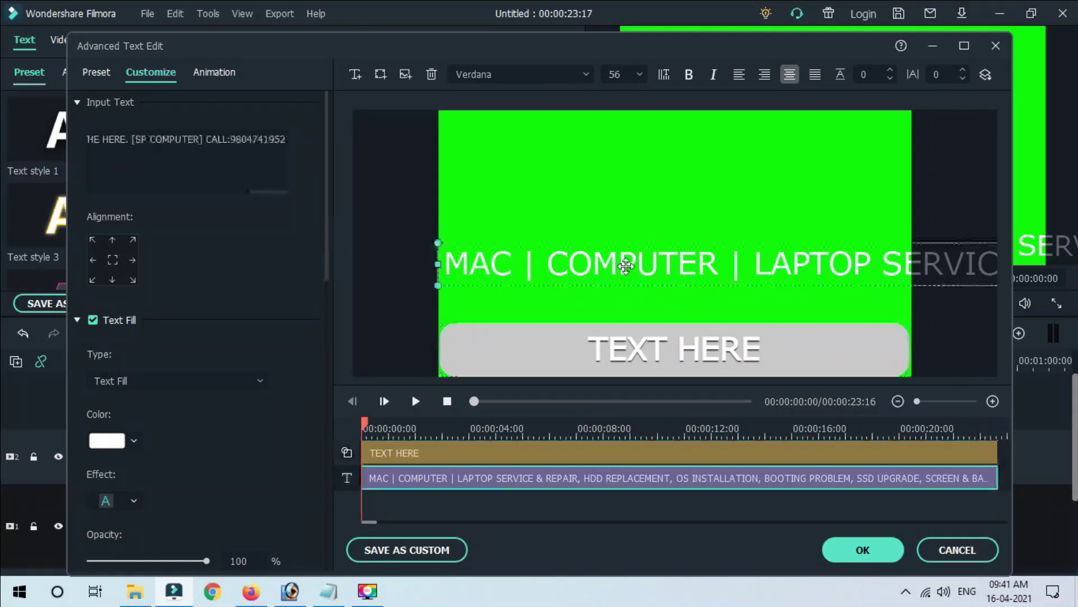
{"action": "left_click", "coordinate": [259, 140]}
{"action": "double_click", "coordinate": [259, 139]}
{"action": "right_click", "coordinate": [257, 152]}
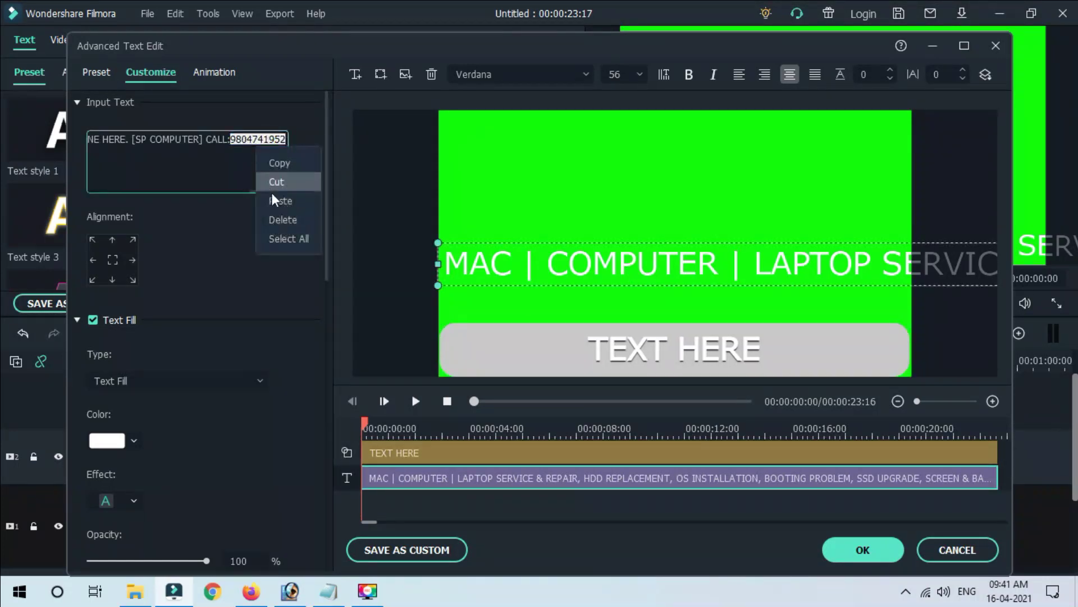
{"action": "left_click", "coordinate": [283, 238]}
{"action": "right_click", "coordinate": [234, 145]}
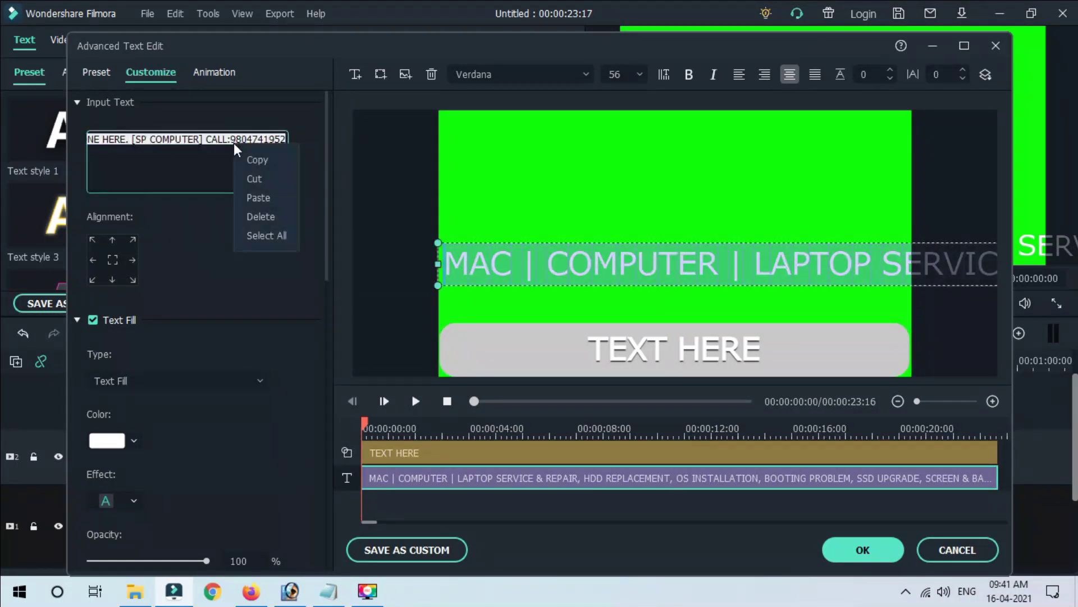
{"action": "left_click", "coordinate": [254, 179]}
- Replace the rounded rectangle's "TEXT HERE" placeholder with the cut advertisement text
{"action": "left_click", "coordinate": [586, 361]}
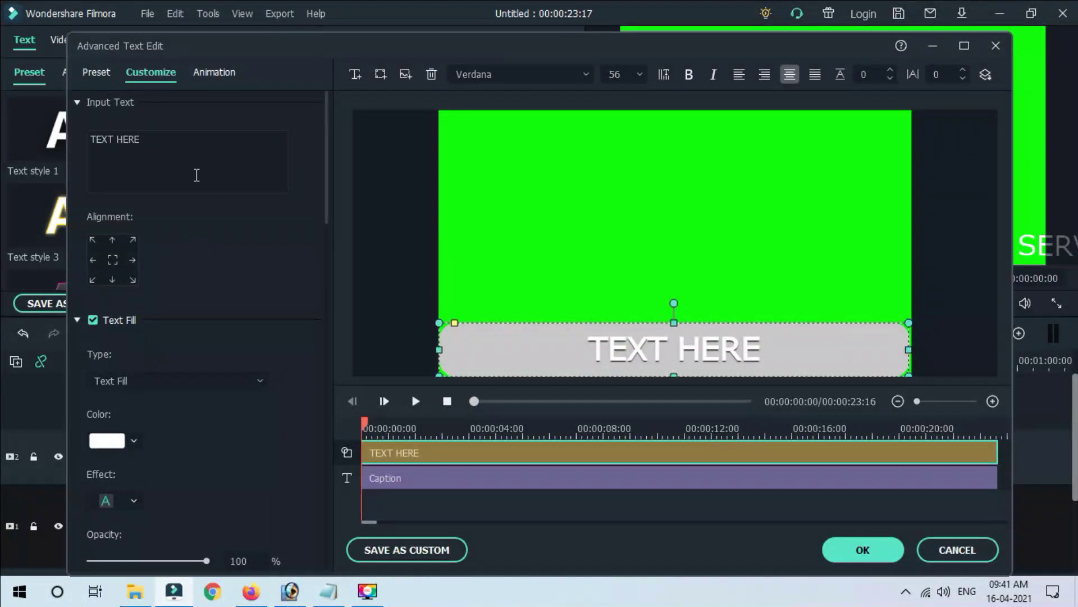
{"action": "left_click_drag", "start_coordinate": [172, 141], "coordinate": [73, 131]}
{"action": "right_click", "coordinate": [107, 142]}
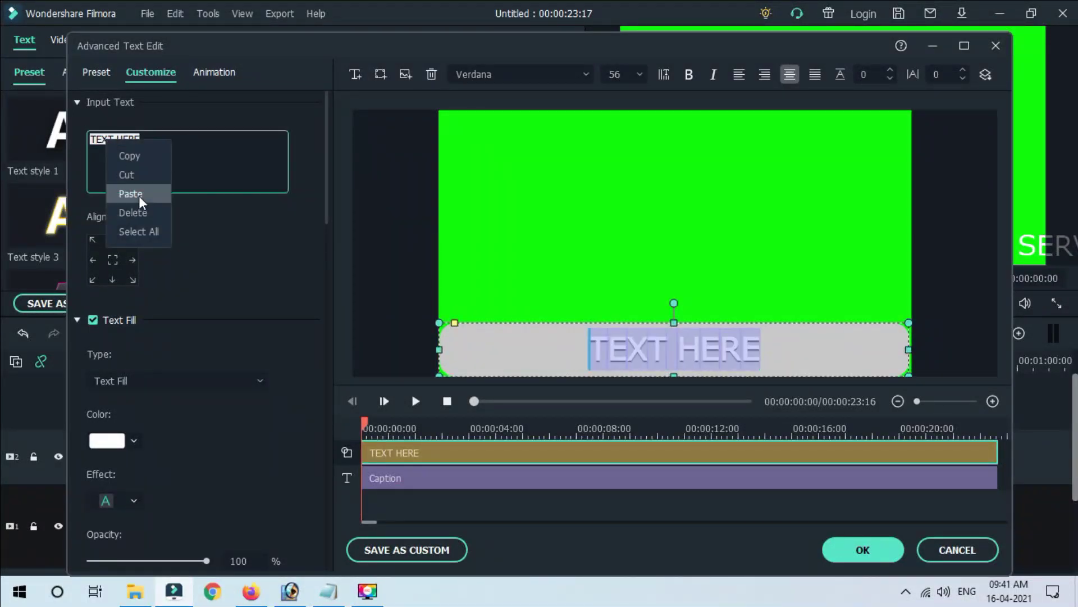
{"action": "left_click", "coordinate": [132, 192]}
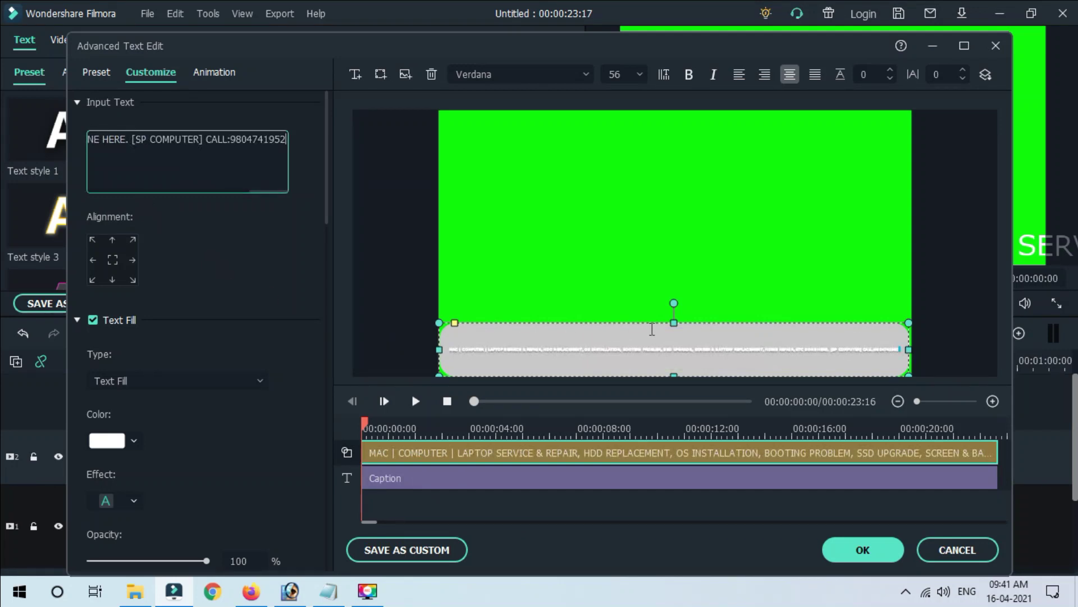
- Halve the banner's height and stretch it far past the frame's right side, keeping the start of its text inside the frame
{"action": "left_click_drag", "start_coordinate": [673, 323], "coordinate": [671, 350]}
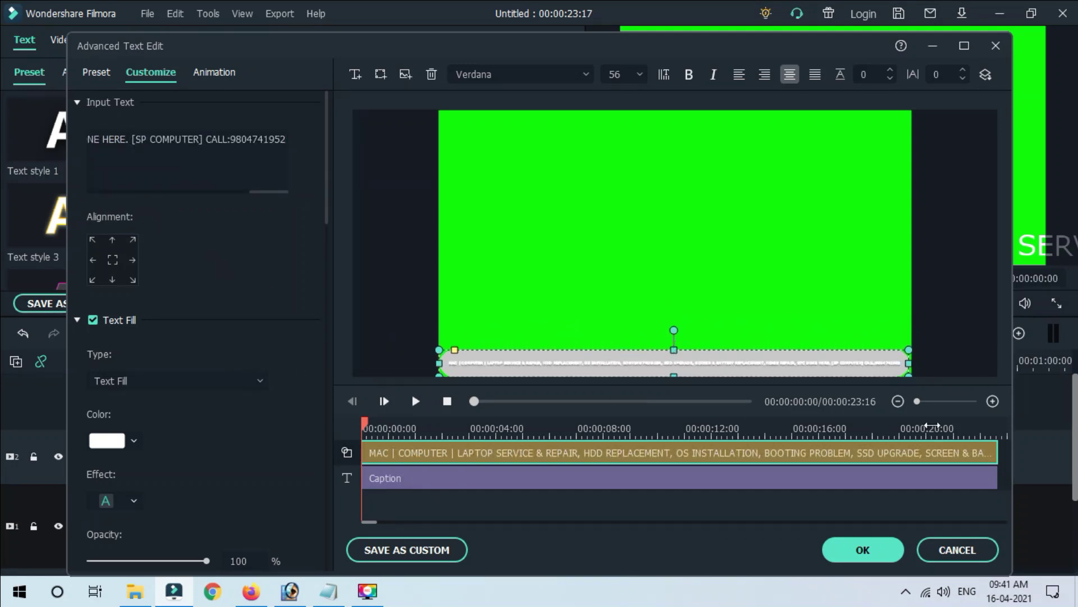
{"action": "left_click_drag", "start_coordinate": [570, 367], "coordinate": [807, 367]}
{"action": "mouse_move", "coordinate": [676, 363]}
{"action": "left_mouse_down"}
{"action": "mouse_move", "coordinate": [445, 361]}
{"action": "mouse_move", "coordinate": [621, 364]}
{"action": "mouse_move", "coordinate": [690, 352]}
{"action": "mouse_move", "coordinate": [391, 350]}
{"action": "left_mouse_up"}
{"action": "left_click_drag", "start_coordinate": [526, 365], "coordinate": [641, 365]}
{"action": "left_click_drag", "start_coordinate": [573, 363], "coordinate": [531, 363]}
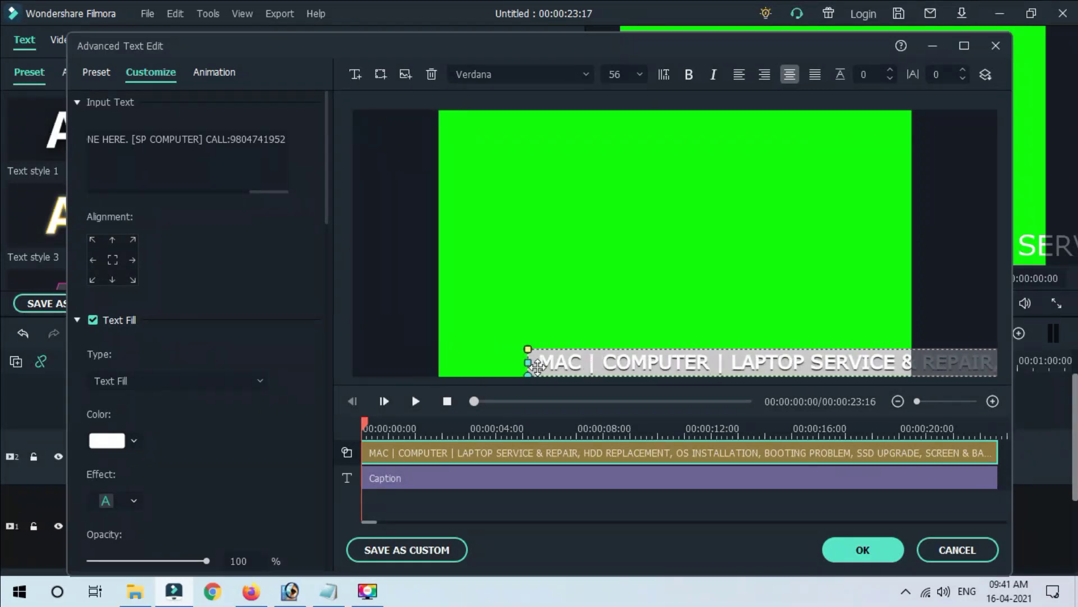
- Set the banner's text fill to magenta and its shape fill to a medium gray
{"action": "left_click", "coordinate": [123, 443]}
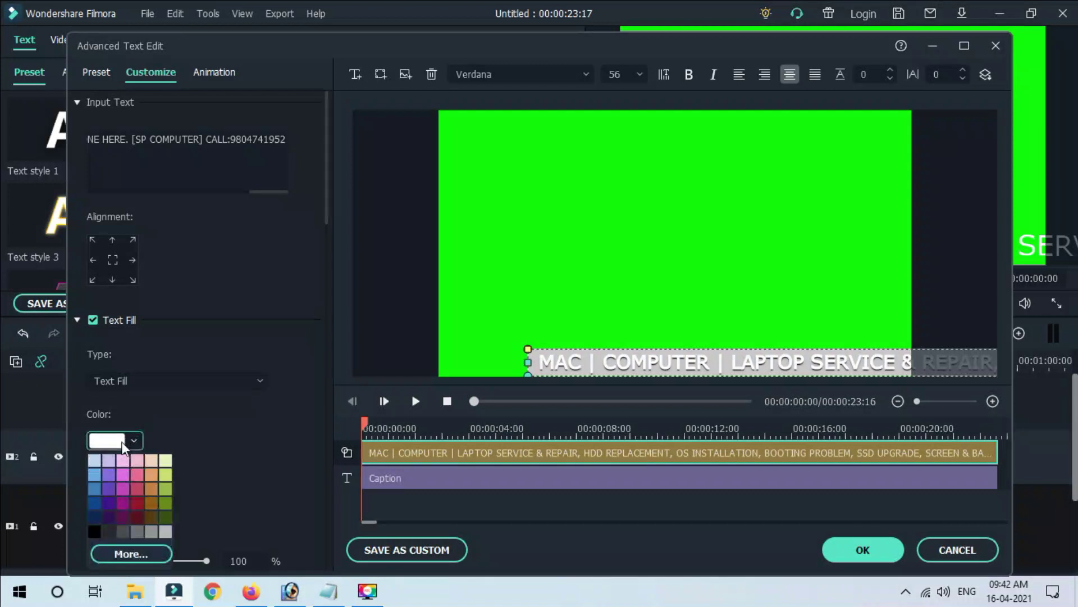
{"action": "left_click", "coordinate": [122, 495]}
{"action": "scroll", "coordinate": [162, 448], "scroll_direction": "down", "scroll_amount": 10}
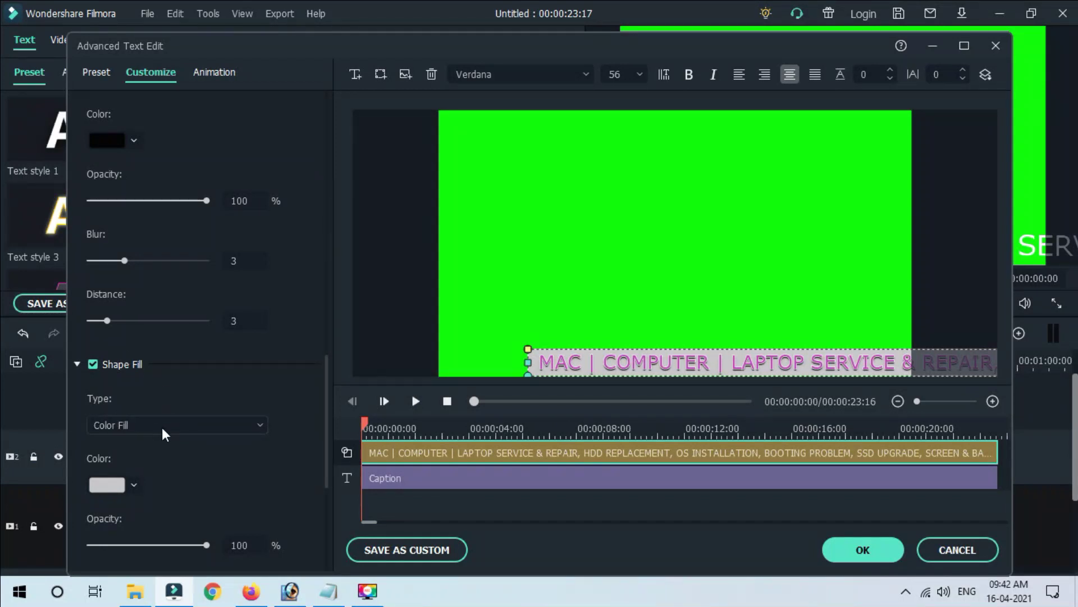
{"action": "left_click", "coordinate": [126, 486]}
{"action": "left_click", "coordinate": [137, 575]}
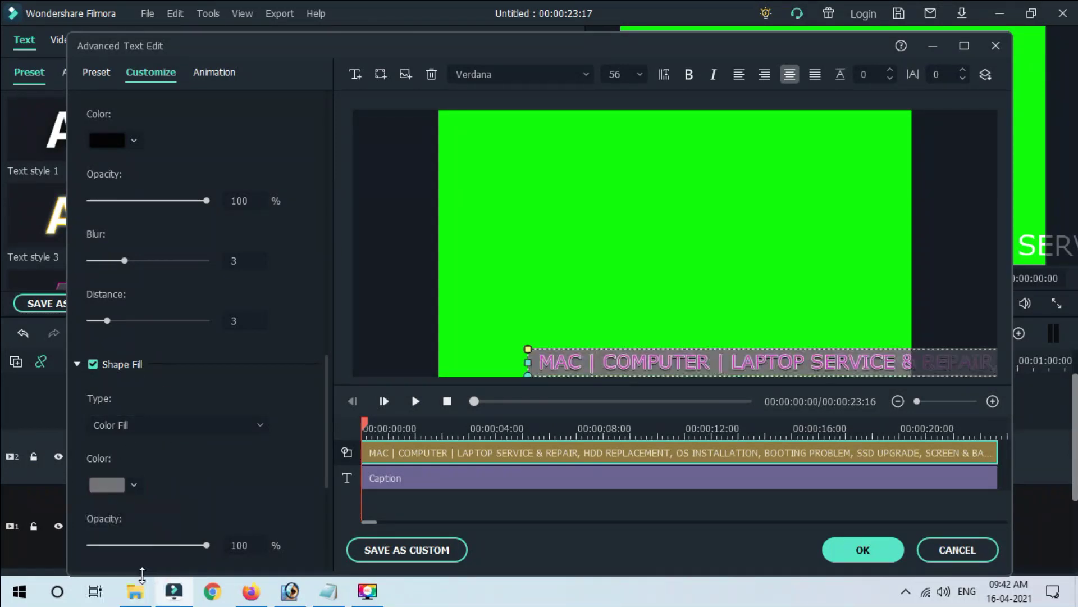
{"action": "left_click", "coordinate": [114, 495]}
{"action": "left_click", "coordinate": [140, 573]}
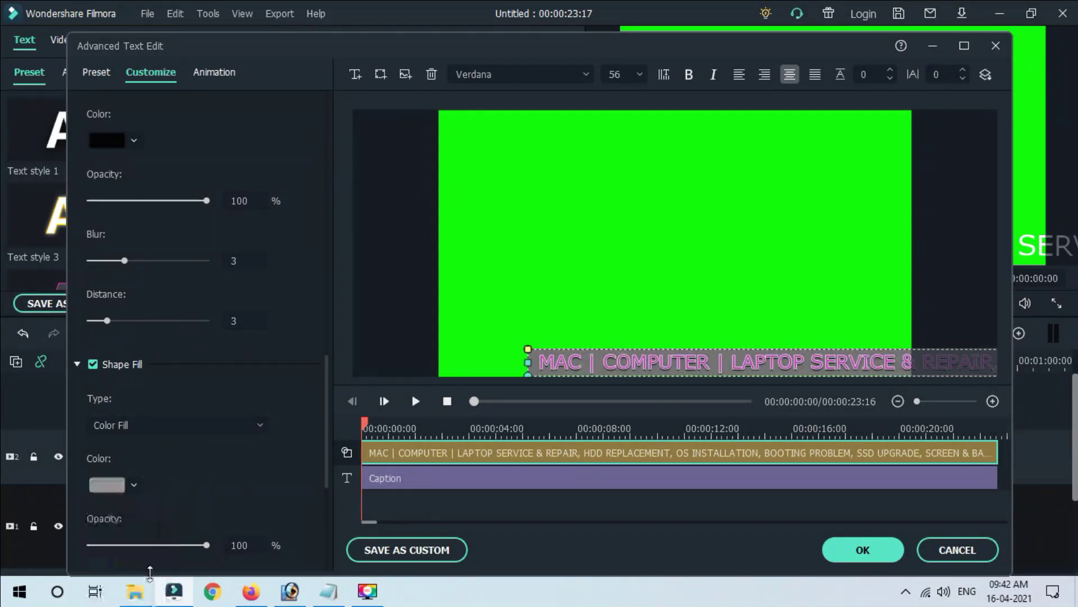
- Try dark red and black as the banner's text fill, and settle on pale blue
{"action": "scroll", "coordinate": [209, 405], "scroll_direction": "up", "scroll_amount": 3}
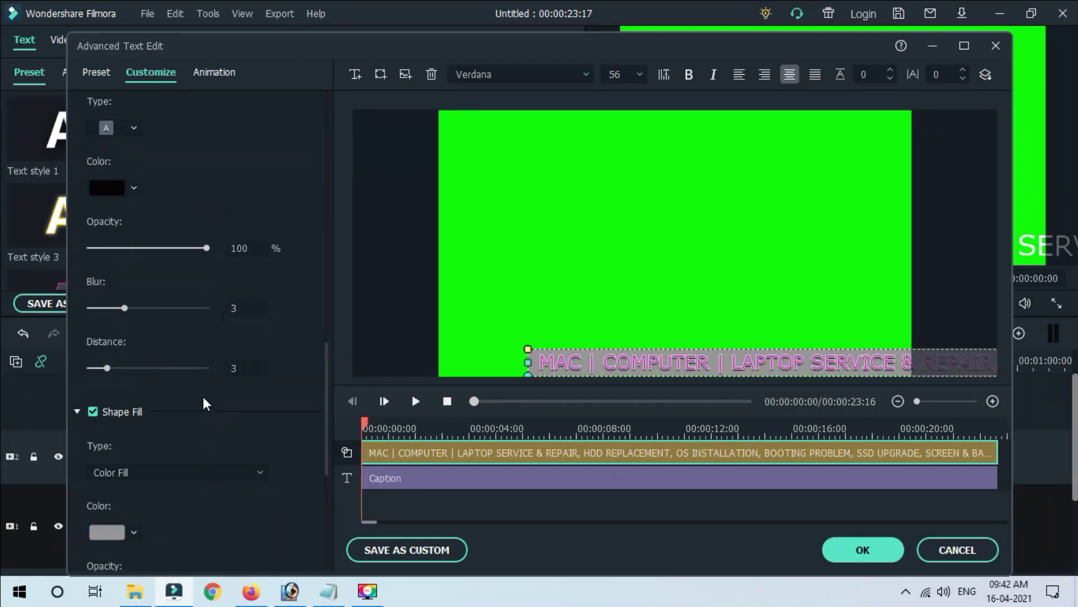
{"action": "scroll", "coordinate": [190, 308], "scroll_direction": "up", "scroll_amount": 10}
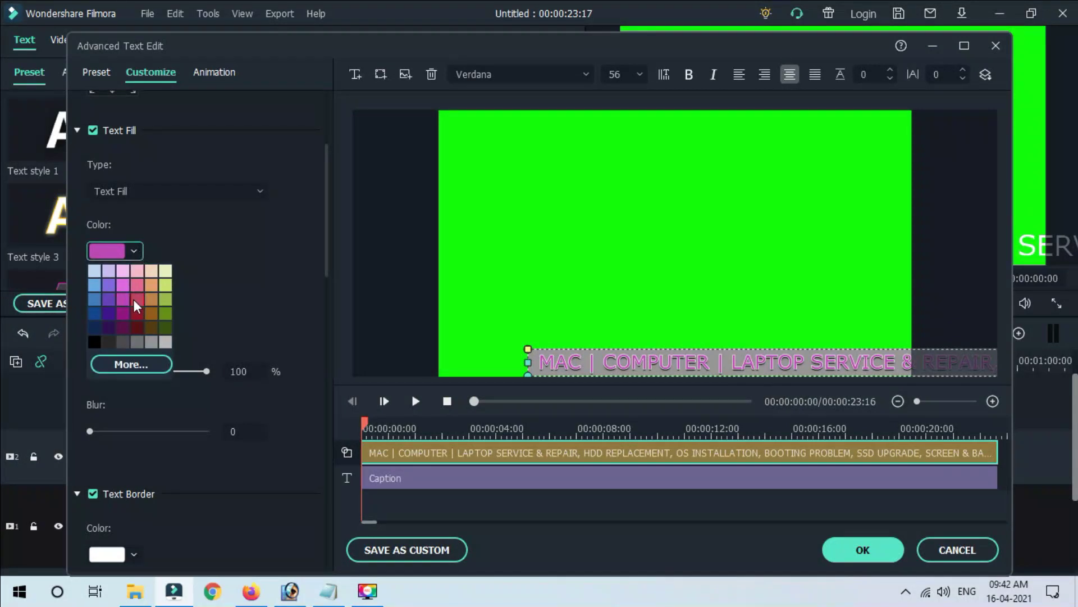
{"action": "left_click", "coordinate": [135, 326]}
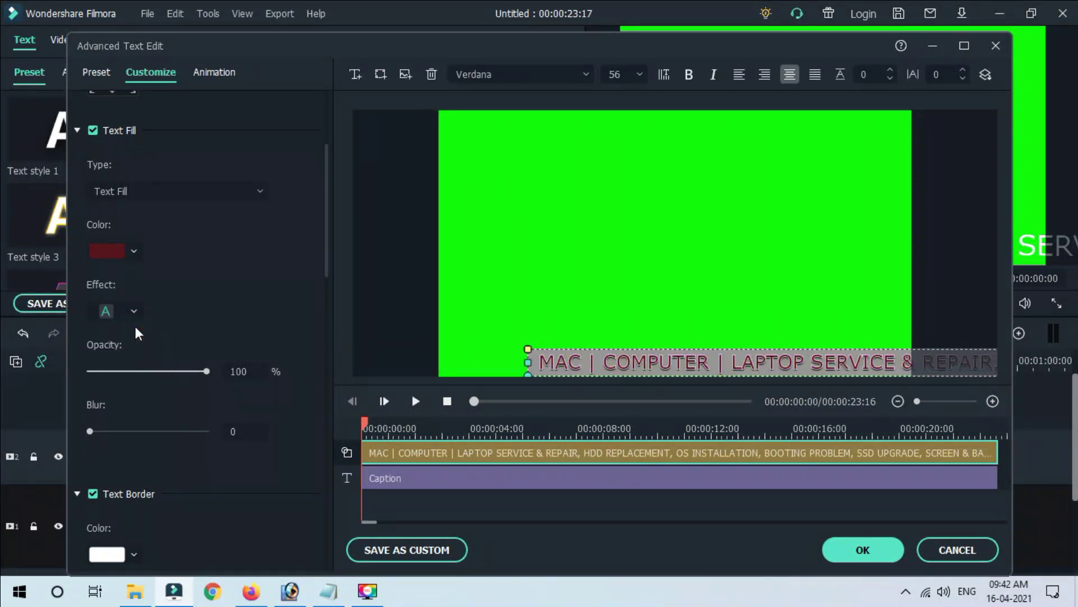
{"action": "left_click", "coordinate": [130, 256]}
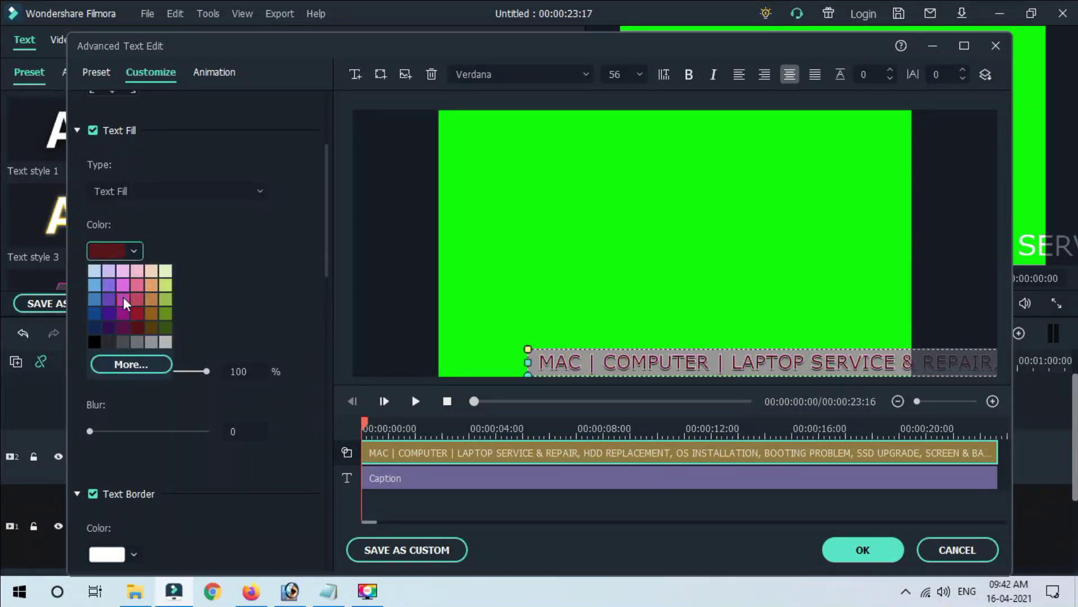
{"action": "left_click", "coordinate": [95, 343]}
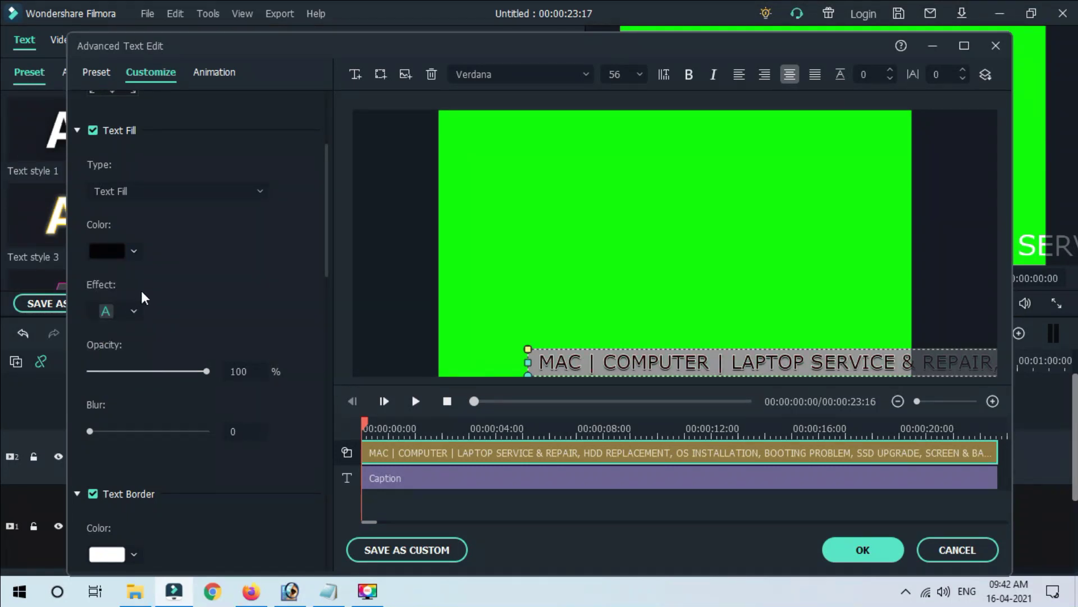
{"action": "left_click", "coordinate": [135, 251]}
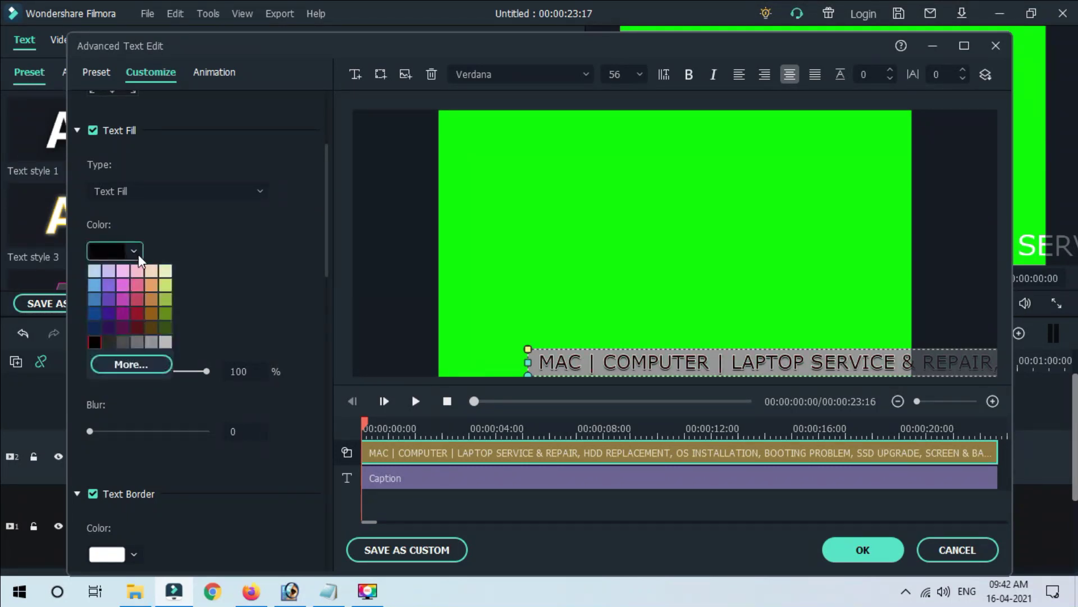
{"action": "left_click", "coordinate": [94, 272]}
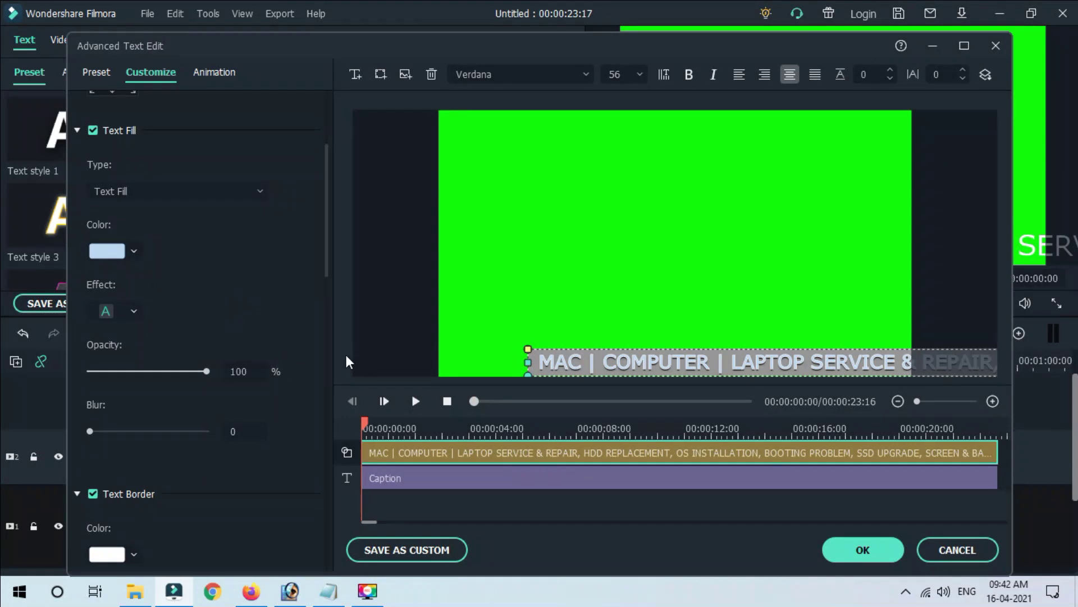
- Move the banner along the bottom edge until only its first letter remains inside the frame, apply the edit, and play the result
{"action": "left_click_drag", "start_coordinate": [609, 363], "coordinate": [963, 357]}
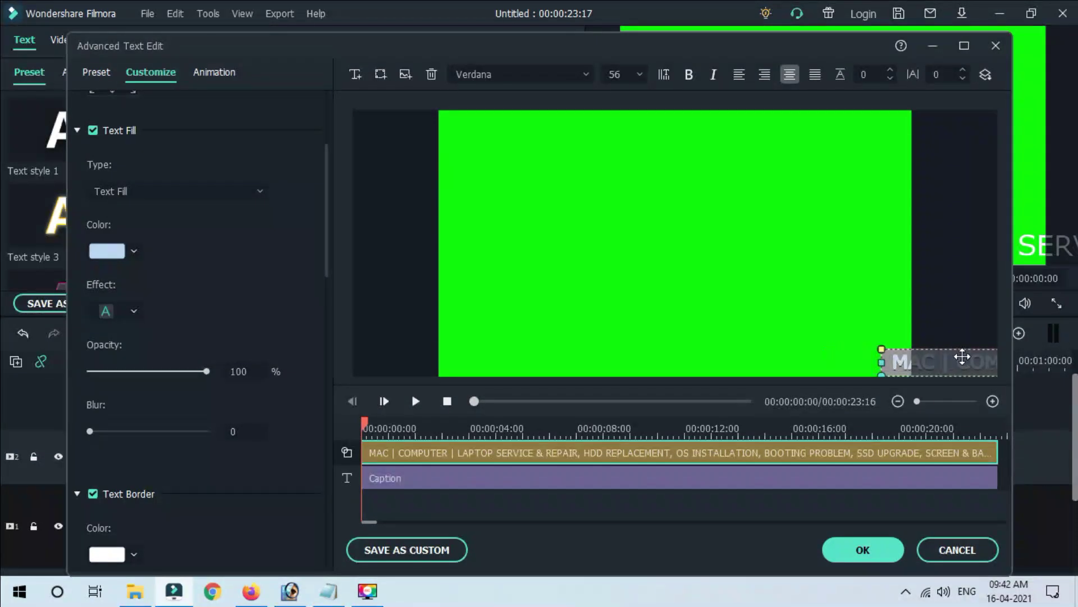
{"action": "left_click", "coordinate": [862, 548]}
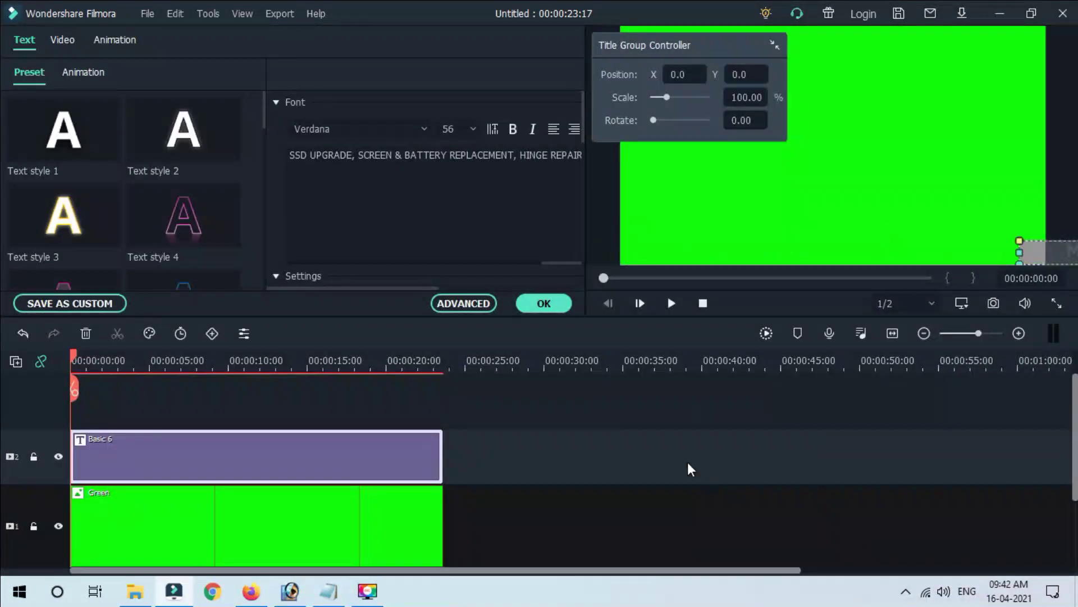
{"action": "left_click", "coordinate": [543, 303]}
{"action": "left_click", "coordinate": [671, 303]}
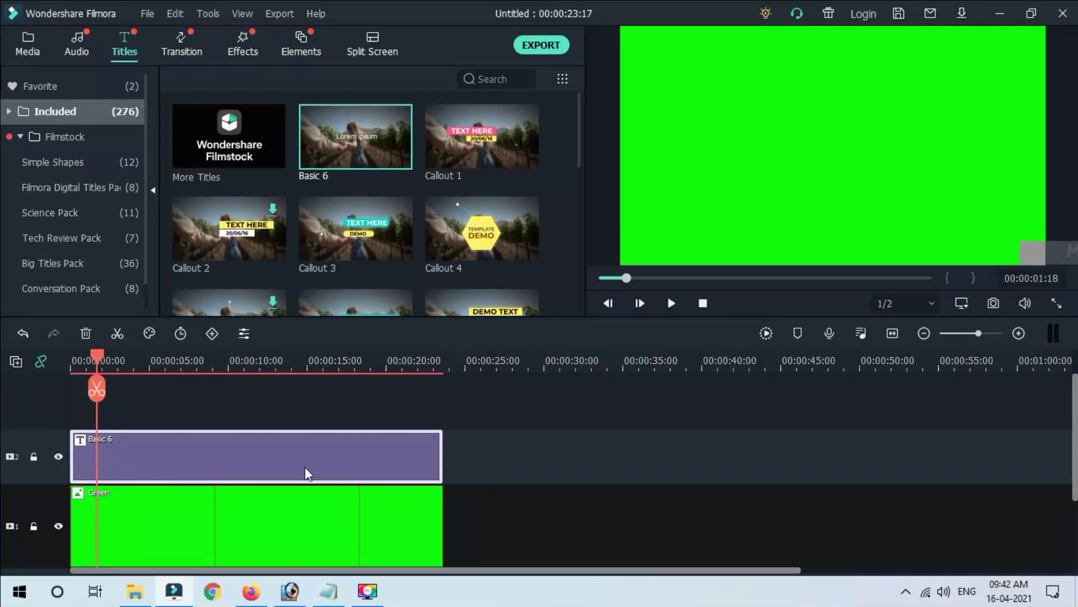
- Try to give the banner the Left Roll animation in the title's advanced edit
{"action": "right_click", "coordinate": [231, 450]}
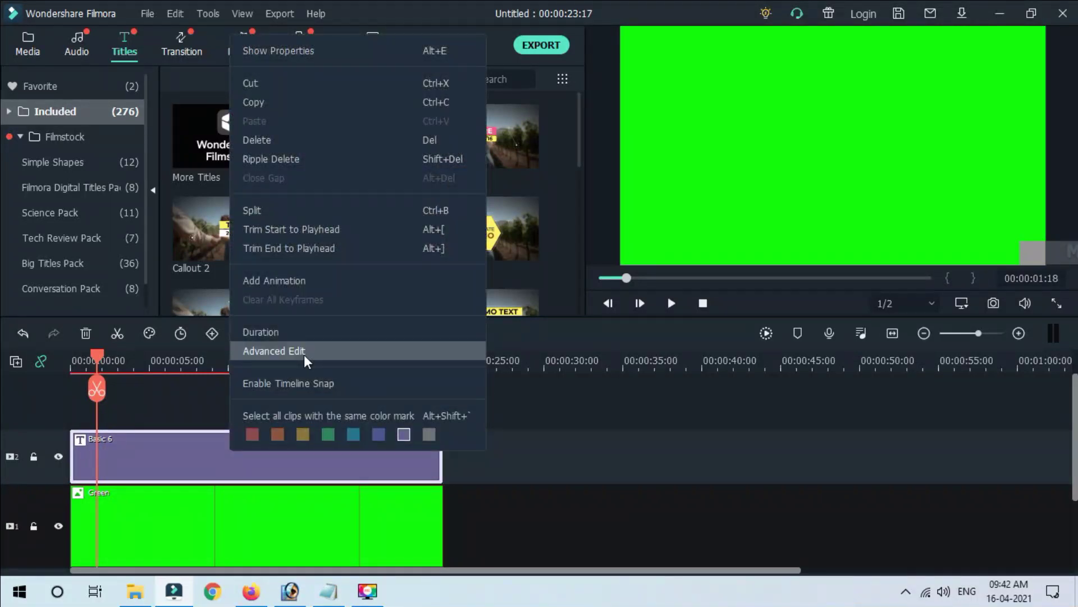
{"action": "left_click", "coordinate": [305, 355]}
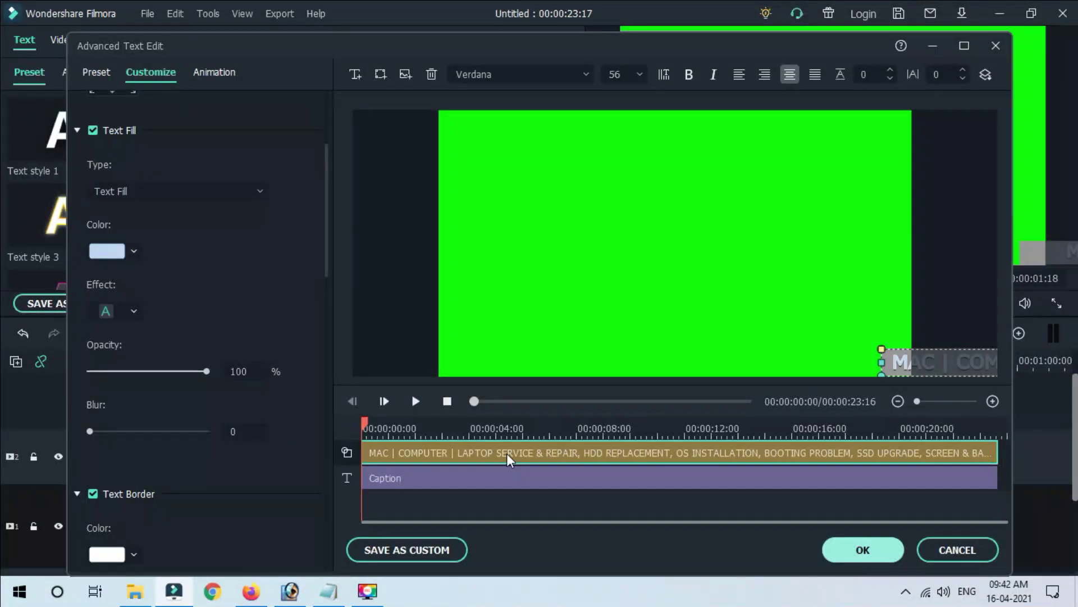
{"action": "left_click", "coordinate": [470, 476]}
{"action": "left_click", "coordinate": [472, 461]}
{"action": "left_click", "coordinate": [209, 78]}
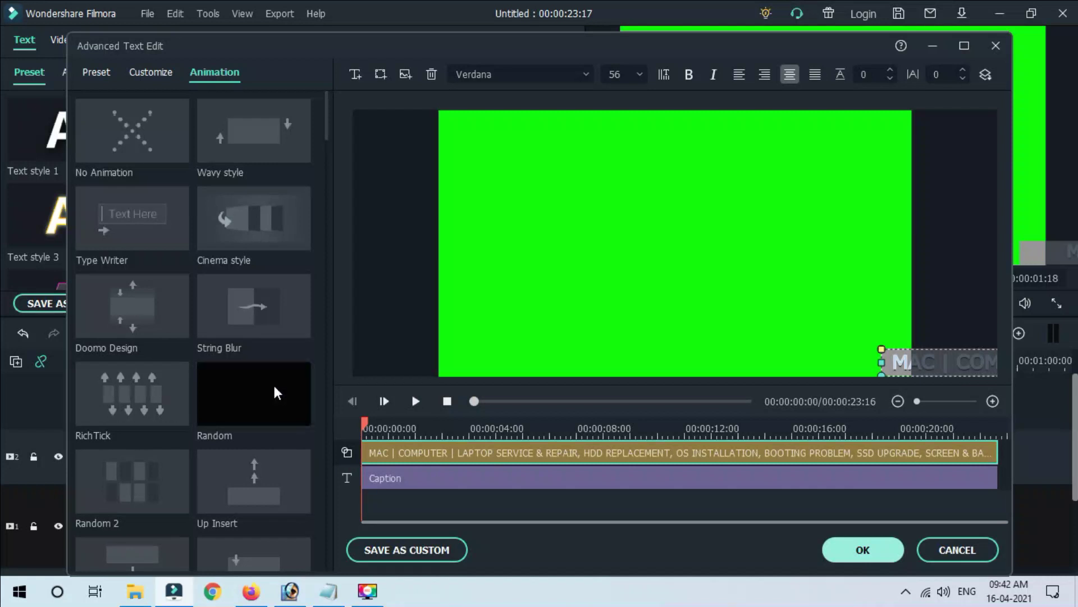
{"action": "scroll", "coordinate": [275, 388], "scroll_direction": "down", "scroll_amount": 5}
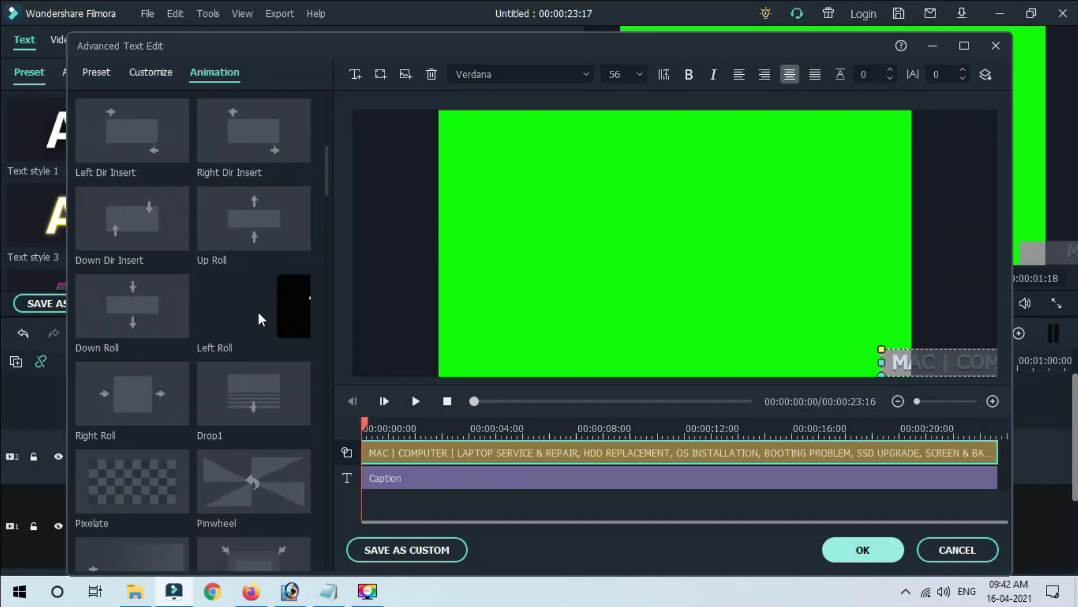
{"action": "left_click", "coordinate": [240, 305]}
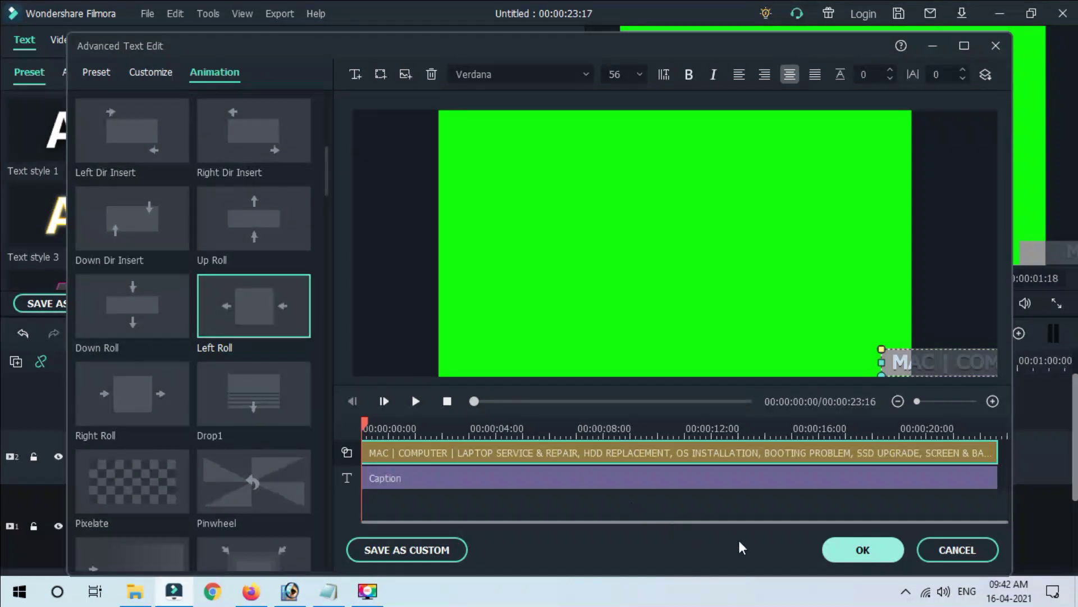
{"action": "left_click", "coordinate": [848, 548]}
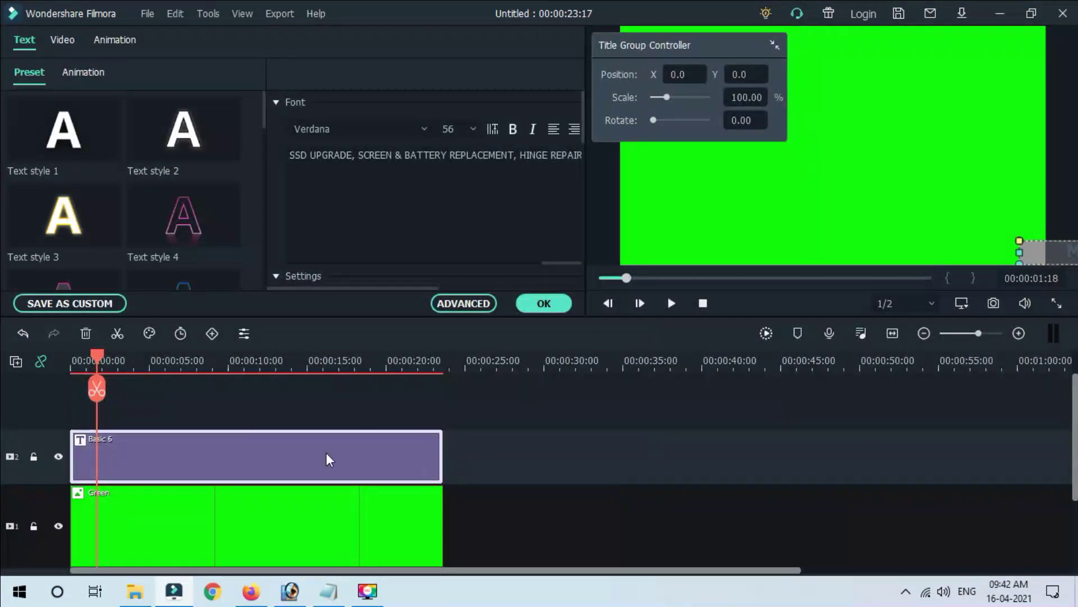
{"action": "left_click", "coordinate": [523, 309]}
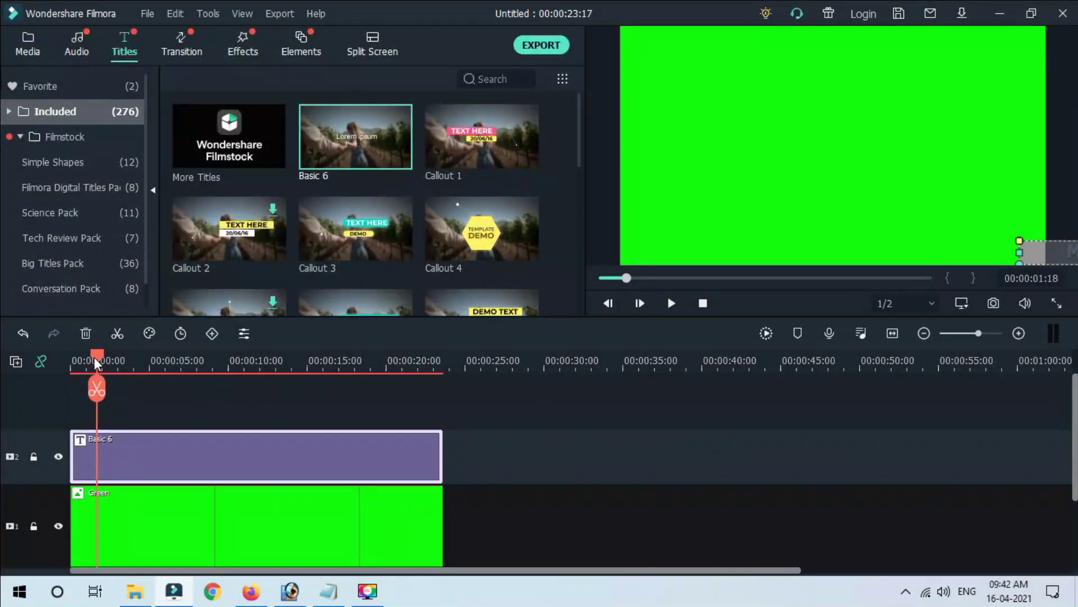
- Play the timeline from the beginning for a couple of seconds to check the banner's animation
{"action": "left_click_drag", "start_coordinate": [94, 356], "coordinate": [53, 359]}
{"action": "left_click", "coordinate": [677, 307]}
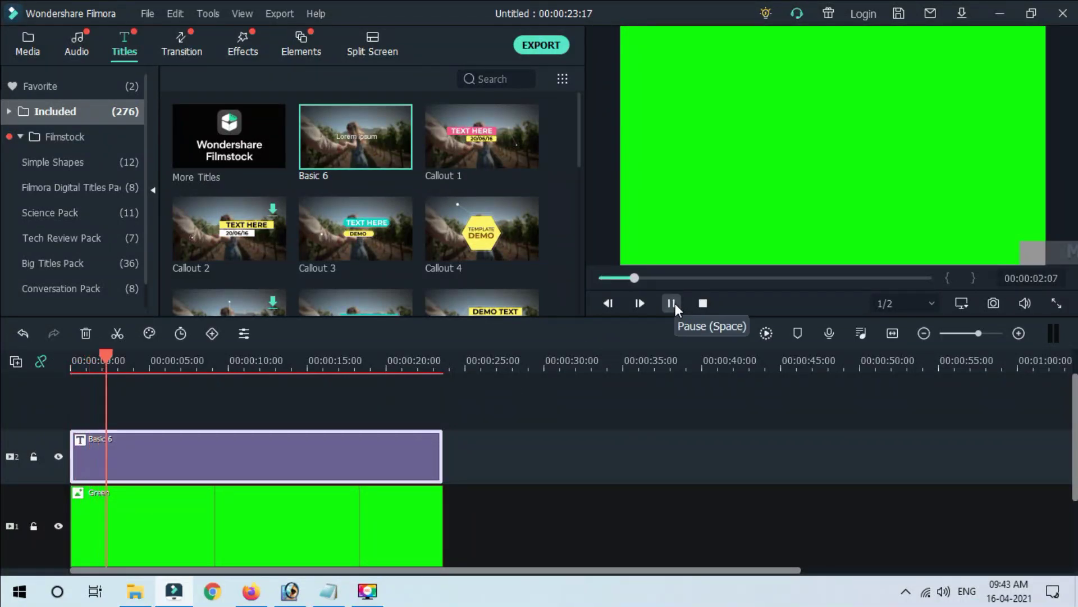
{"action": "left_click", "coordinate": [674, 305]}
- Apply the Left Roll animation to the banner in the title's advanced edit and confirm it
{"action": "double_click", "coordinate": [293, 452]}
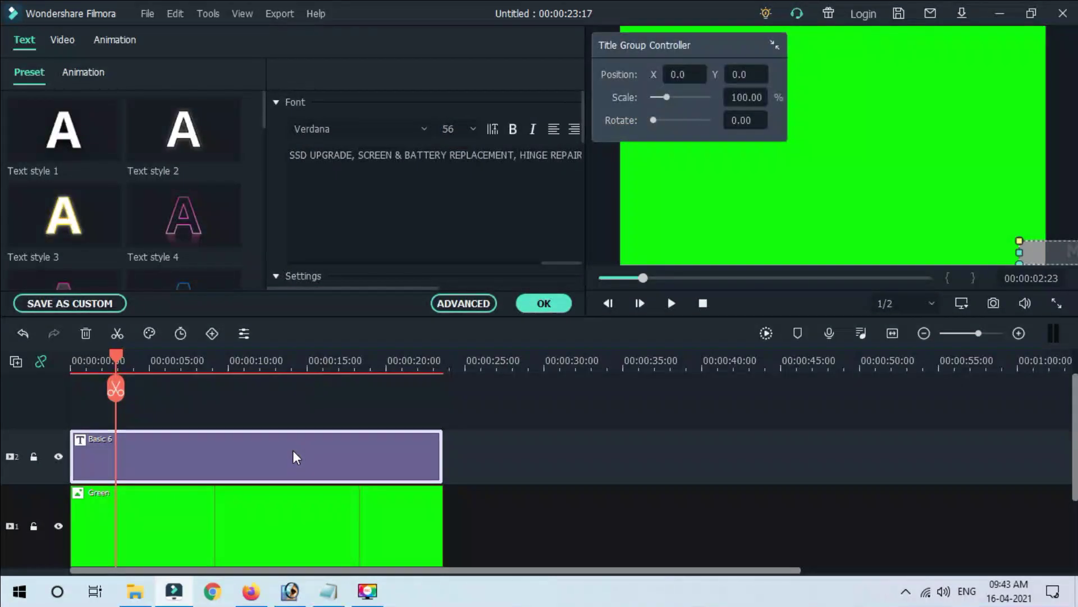
{"action": "right_click", "coordinate": [294, 451]}
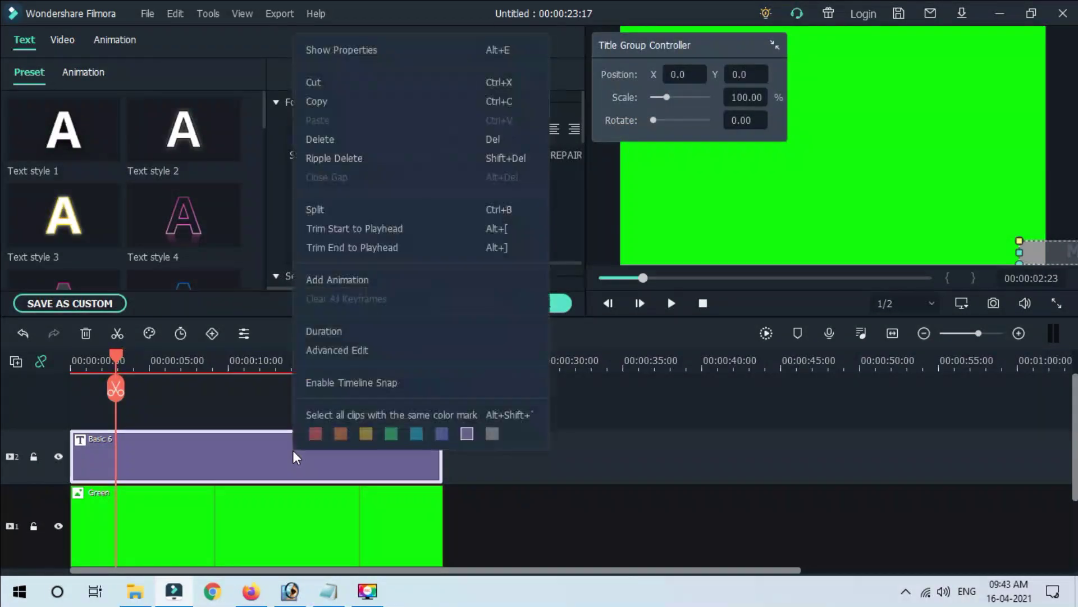
{"action": "left_click", "coordinate": [362, 352]}
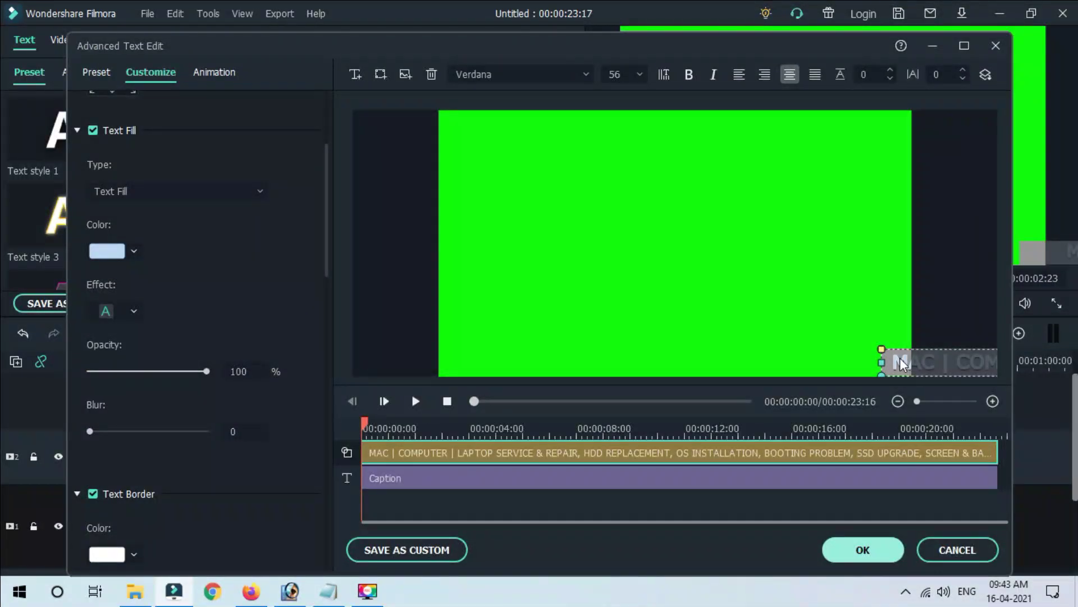
{"action": "left_click", "coordinate": [215, 73]}
{"action": "left_click", "coordinate": [232, 318]}
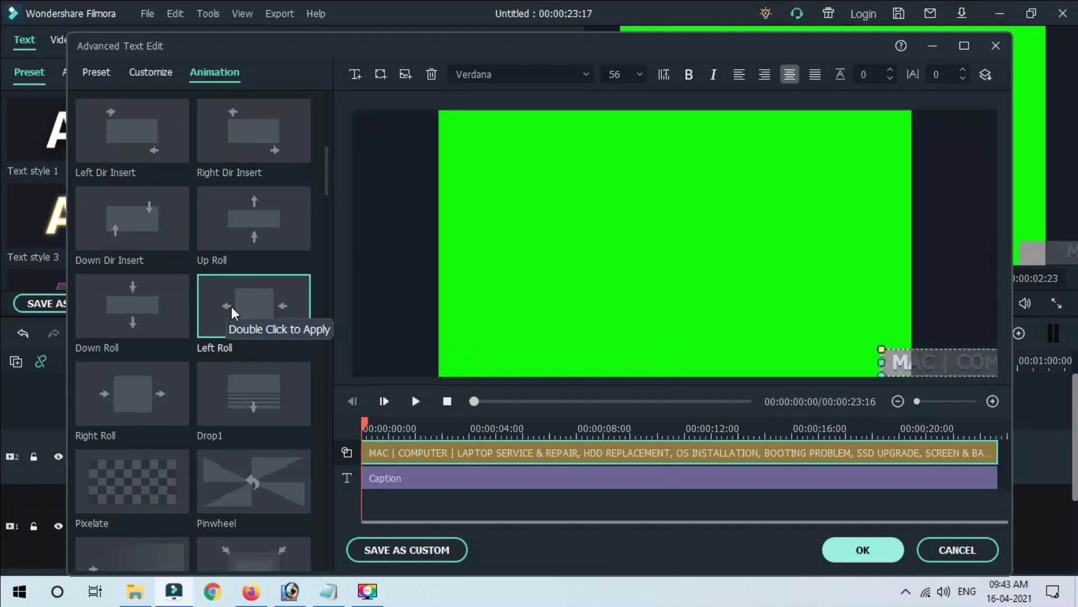
{"action": "left_click", "coordinate": [855, 548]}
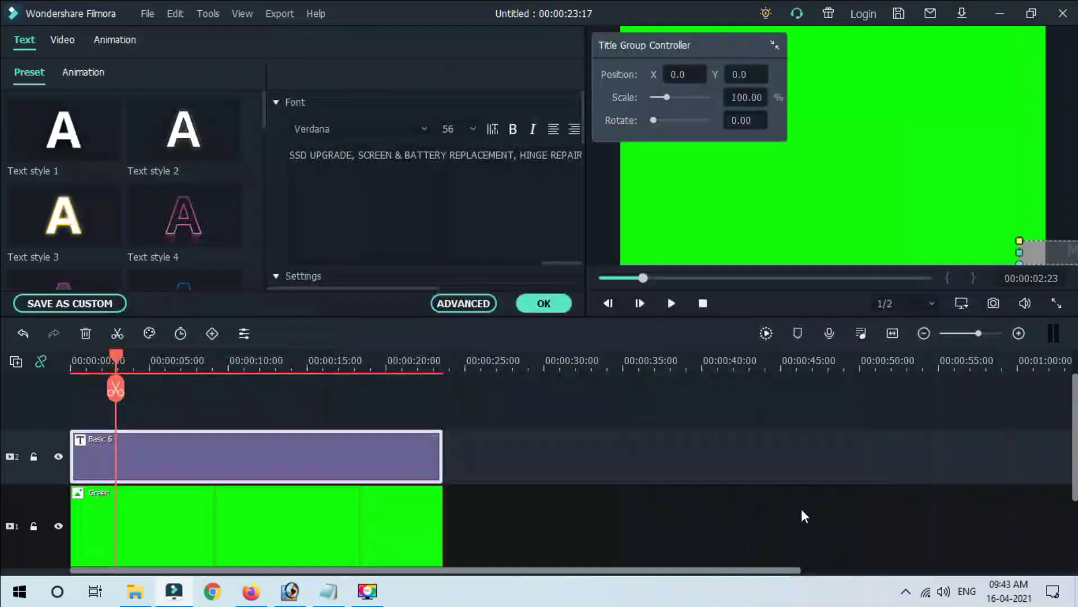
- Close the title's settings and play the video from the start to check the rolling banner
{"action": "left_click_drag", "start_coordinate": [119, 352], "coordinate": [58, 358]}
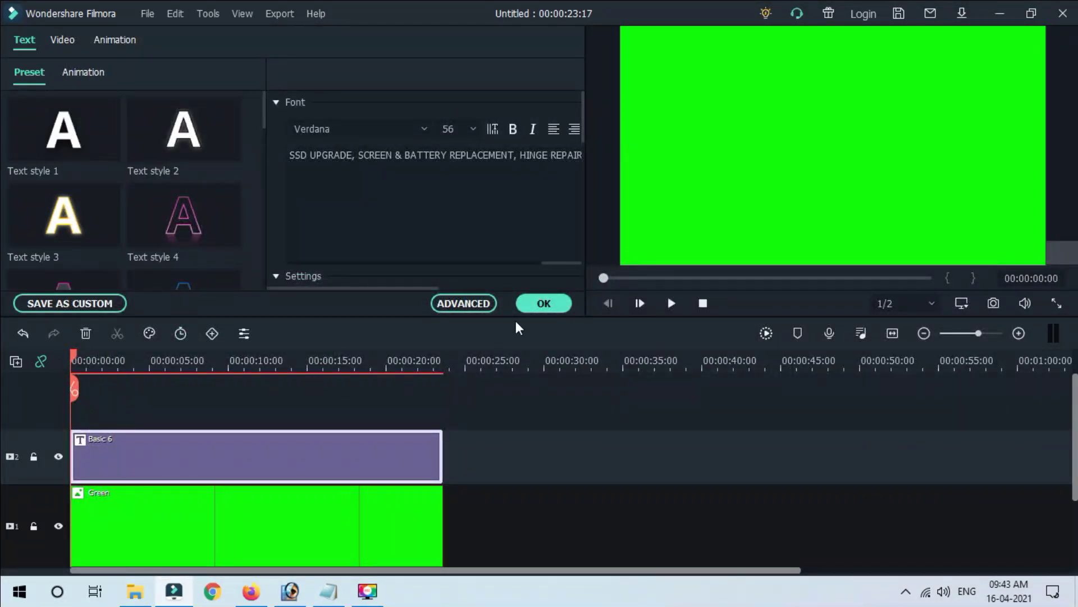
{"action": "left_click", "coordinate": [558, 305]}
{"action": "left_click", "coordinate": [672, 304]}
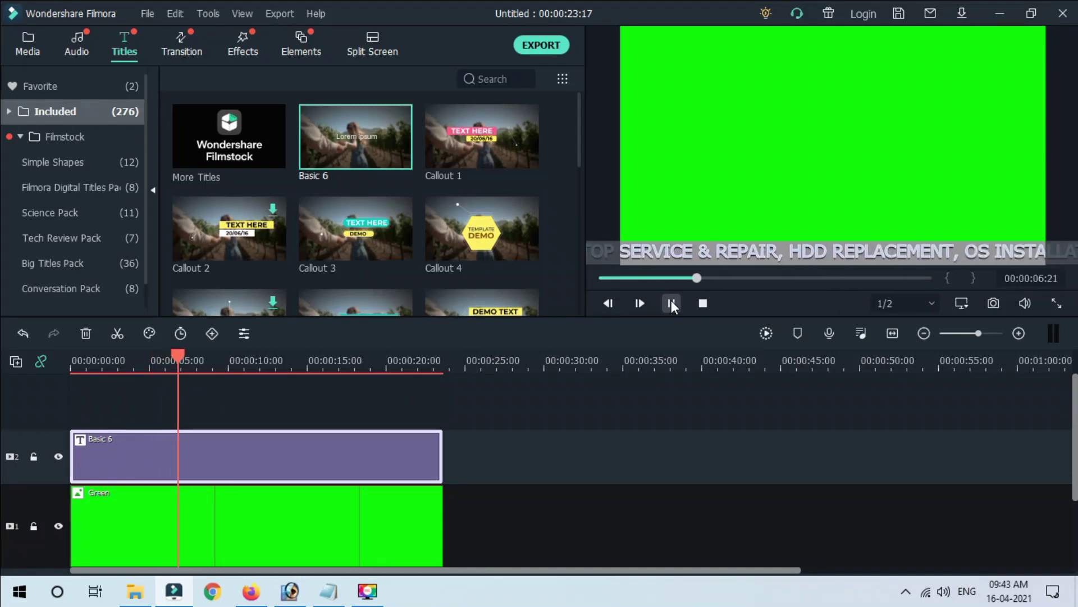
{"action": "key", "text": "space"}
{"action": "double_click", "coordinate": [277, 449]}
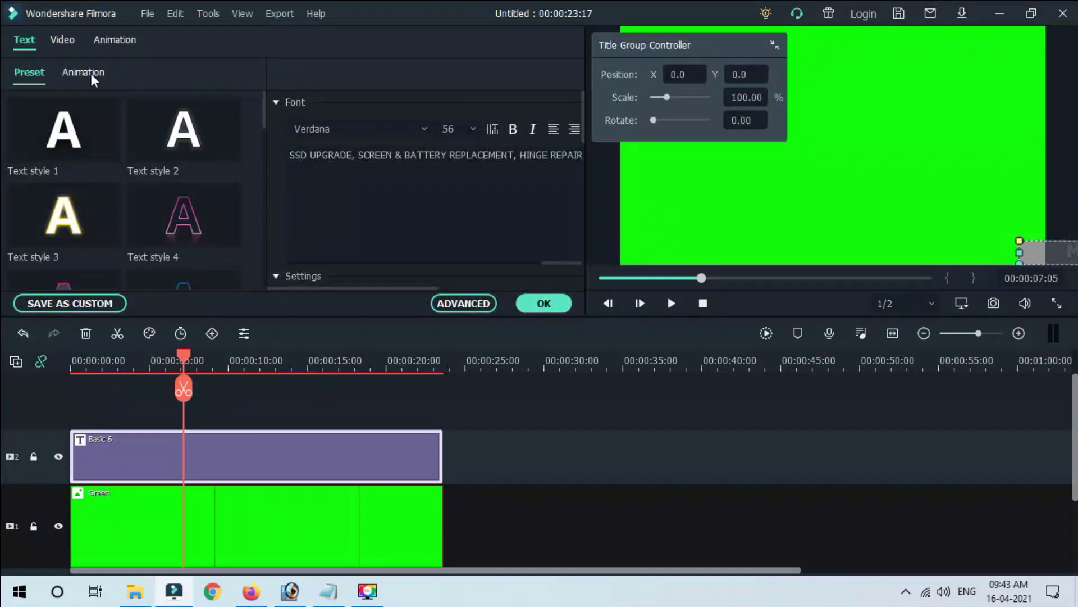
{"action": "left_click", "coordinate": [91, 73]}
{"action": "left_click", "coordinate": [122, 40]}
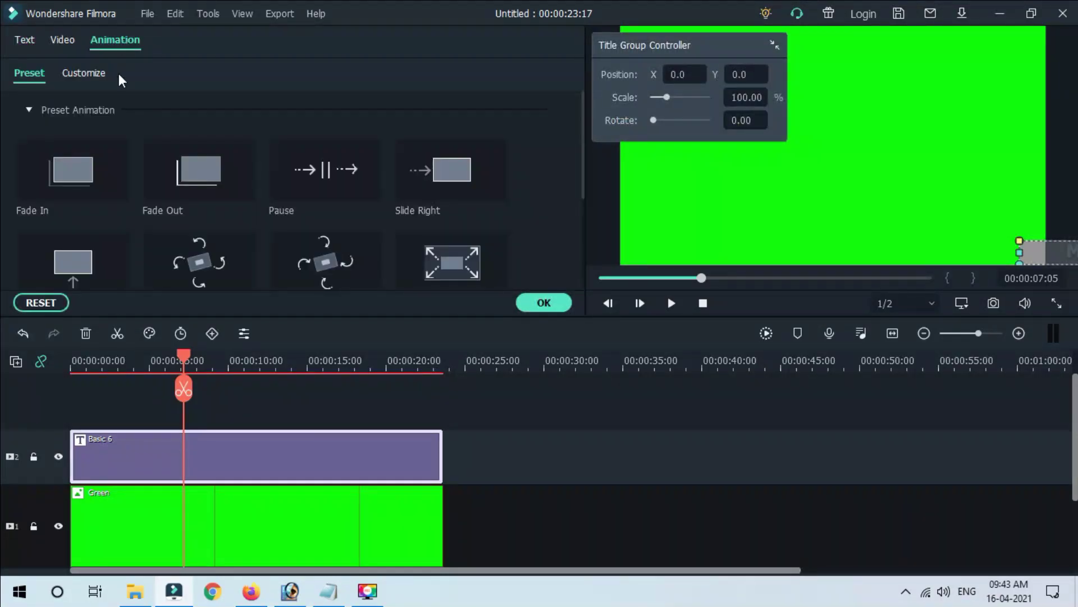
{"action": "right_click", "coordinate": [248, 446]}
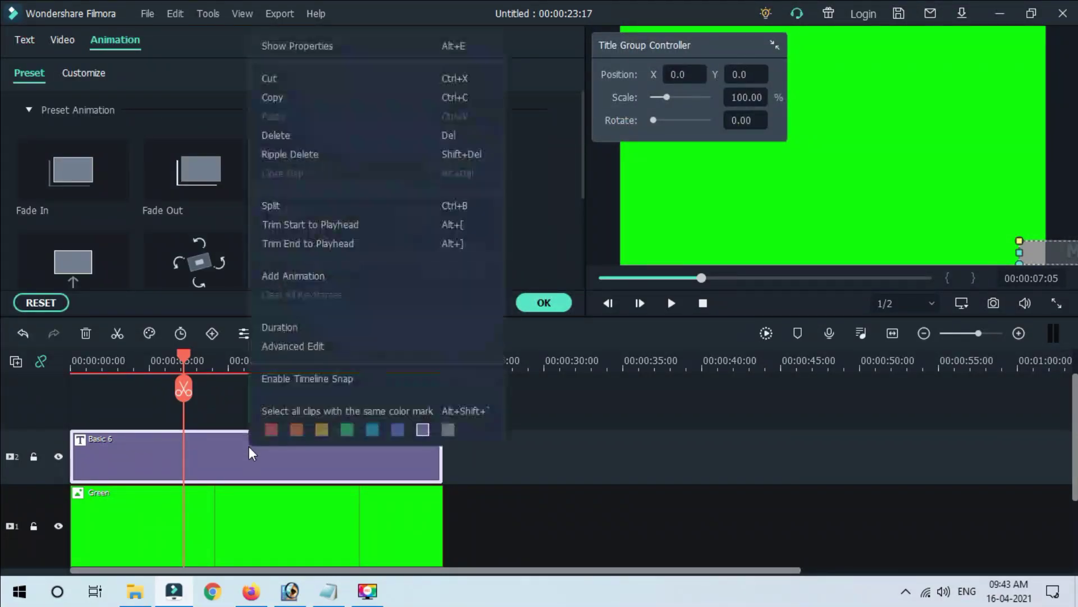
{"action": "left_click", "coordinate": [291, 343]}
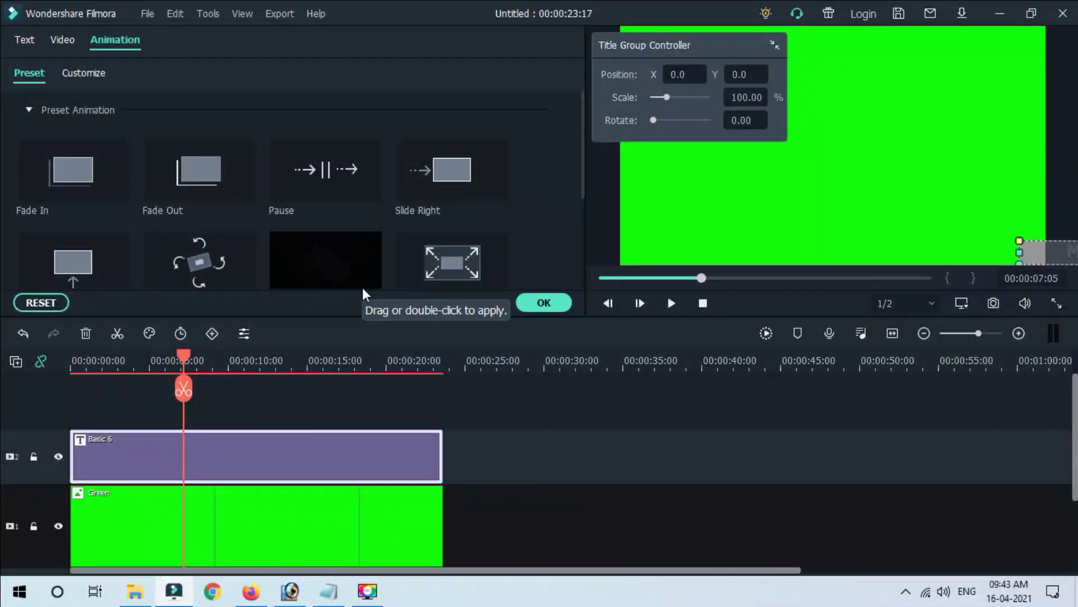
{"action": "left_click", "coordinate": [544, 303]}
- Reopen the title's advanced edit and align the banner to the bottom center of the frame
{"action": "right_click", "coordinate": [228, 460]}
{"action": "left_click", "coordinate": [264, 364]}
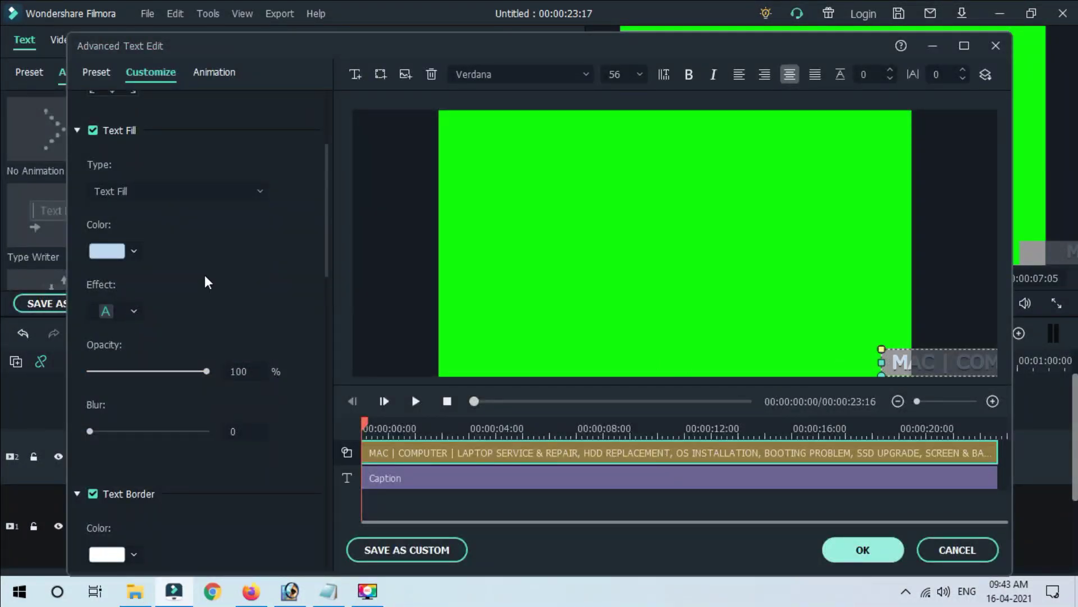
{"action": "scroll", "coordinate": [244, 122], "scroll_direction": "up", "scroll_amount": 3}
{"action": "left_click", "coordinate": [213, 77]}
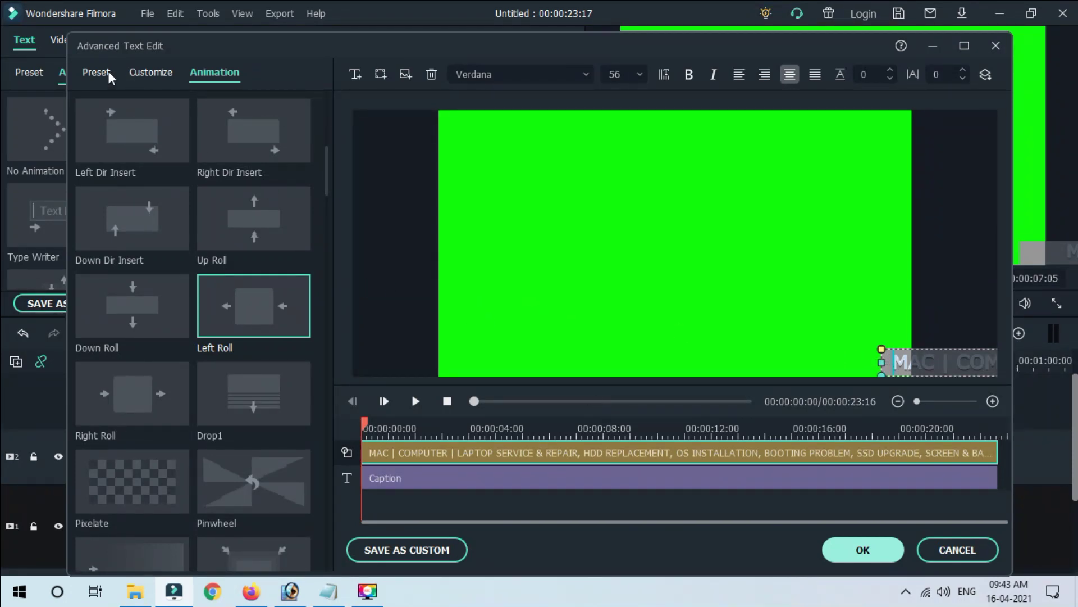
{"action": "left_click", "coordinate": [140, 75]}
{"action": "left_click", "coordinate": [148, 173]}
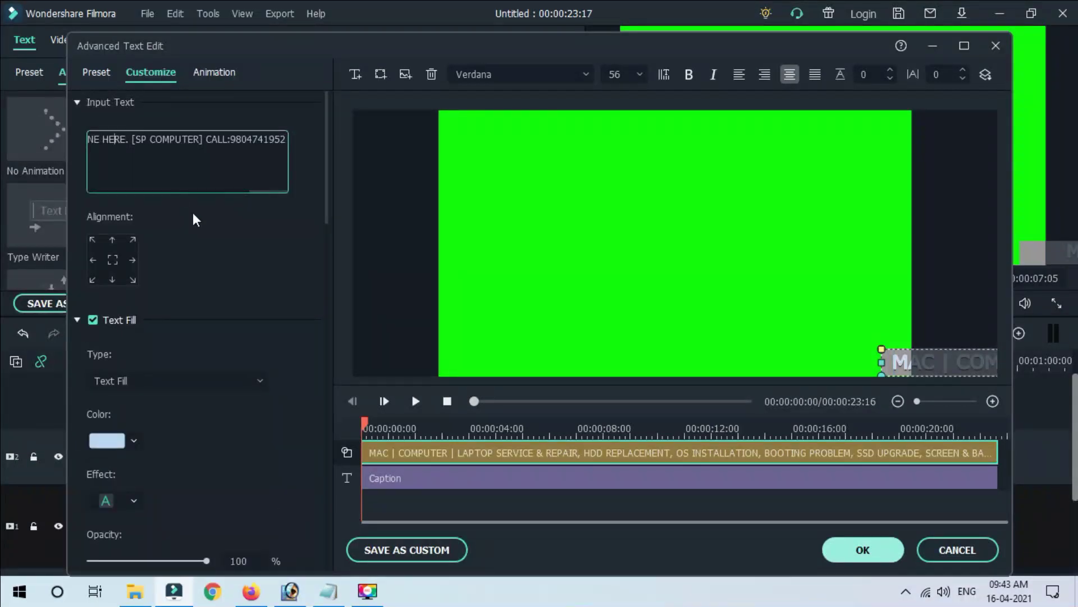
{"action": "key", "text": "Home"}
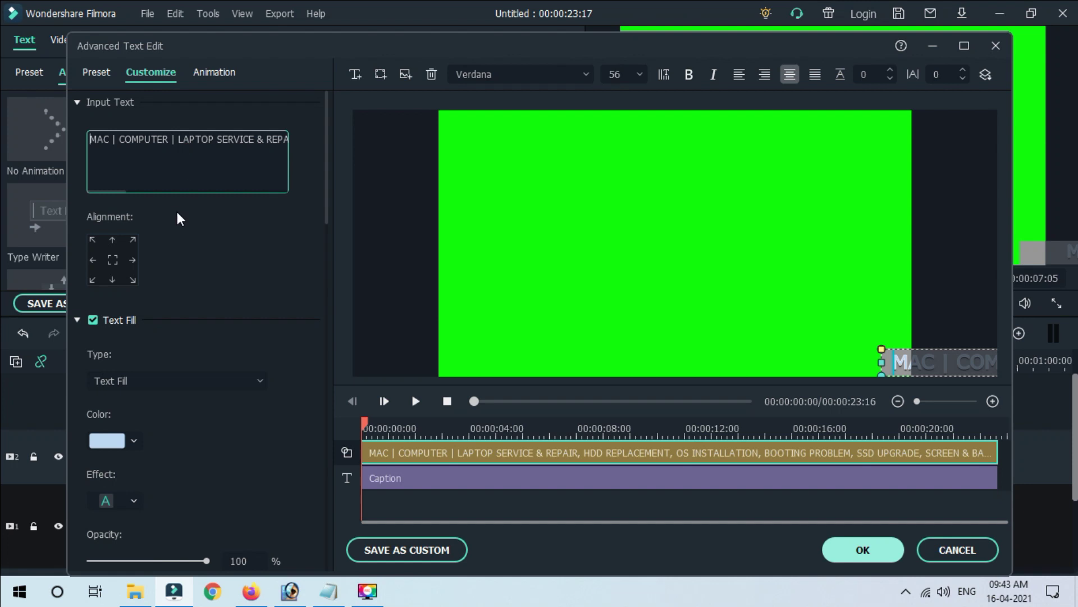
{"action": "left_click", "coordinate": [113, 280]}
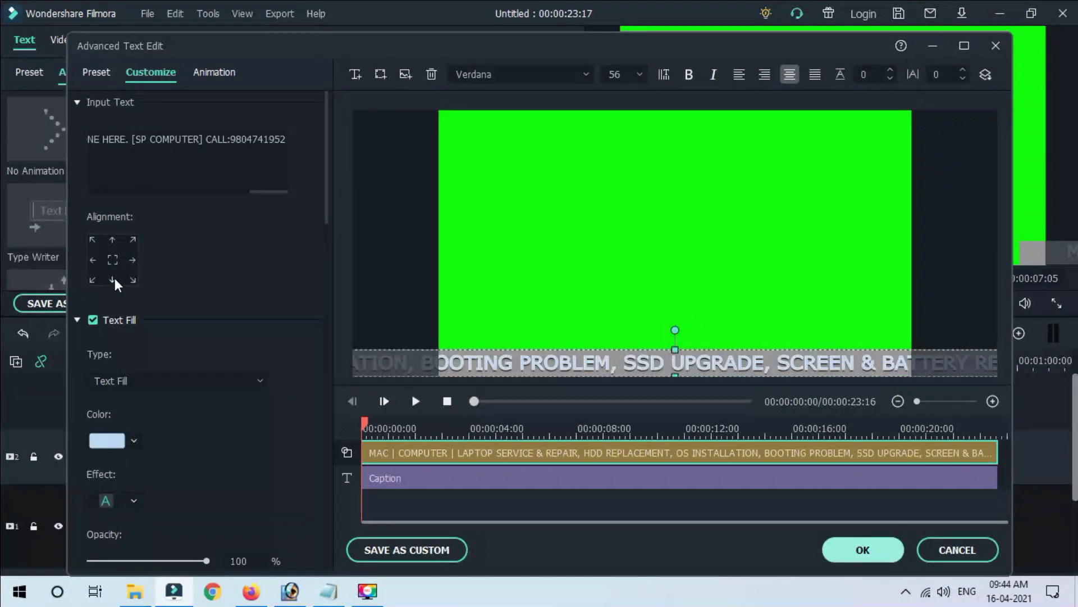
{"action": "scroll", "coordinate": [183, 325], "scroll_direction": "down", "scroll_amount": 3}
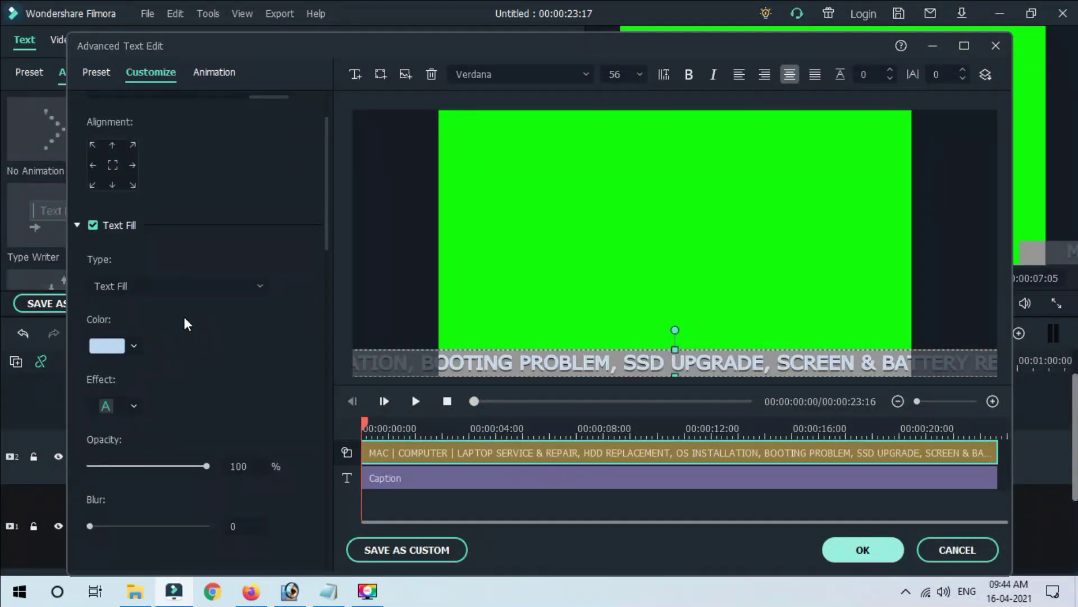
- Confirm the advanced edit, shift the banner right to start at the frame's right edge, and return the playhead to the start
{"action": "scroll", "coordinate": [187, 324], "scroll_direction": "down", "scroll_amount": 3}
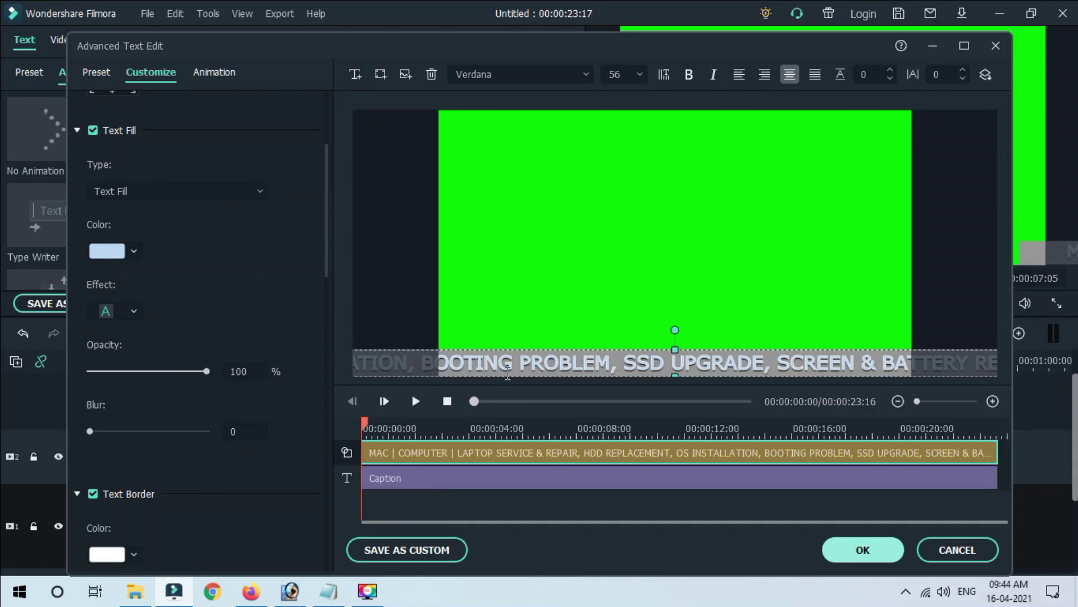
{"action": "left_click", "coordinate": [863, 549]}
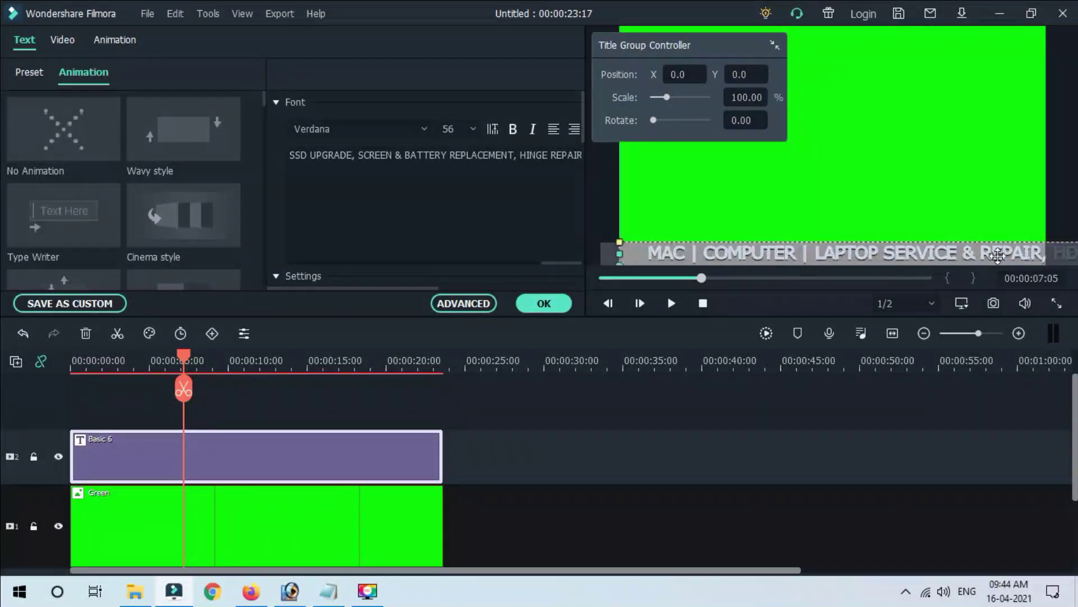
{"action": "left_click_drag", "start_coordinate": [819, 250], "coordinate": [1067, 247]}
{"action": "left_click_drag", "start_coordinate": [194, 366], "coordinate": [56, 359]}
- Extend the banner title clip to about 44 seconds, lengthen the green background clip to match, and close its settings
{"action": "left_click_drag", "start_coordinate": [443, 452], "coordinate": [776, 451]}
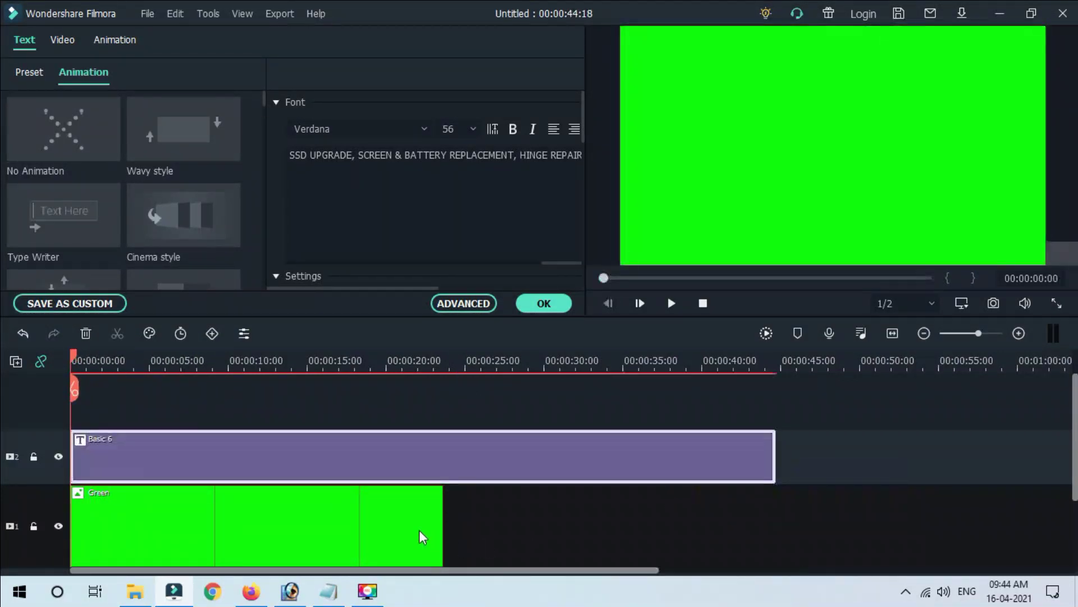
{"action": "left_click", "coordinate": [441, 530]}
{"action": "left_click_drag", "start_coordinate": [442, 523], "coordinate": [773, 524]}
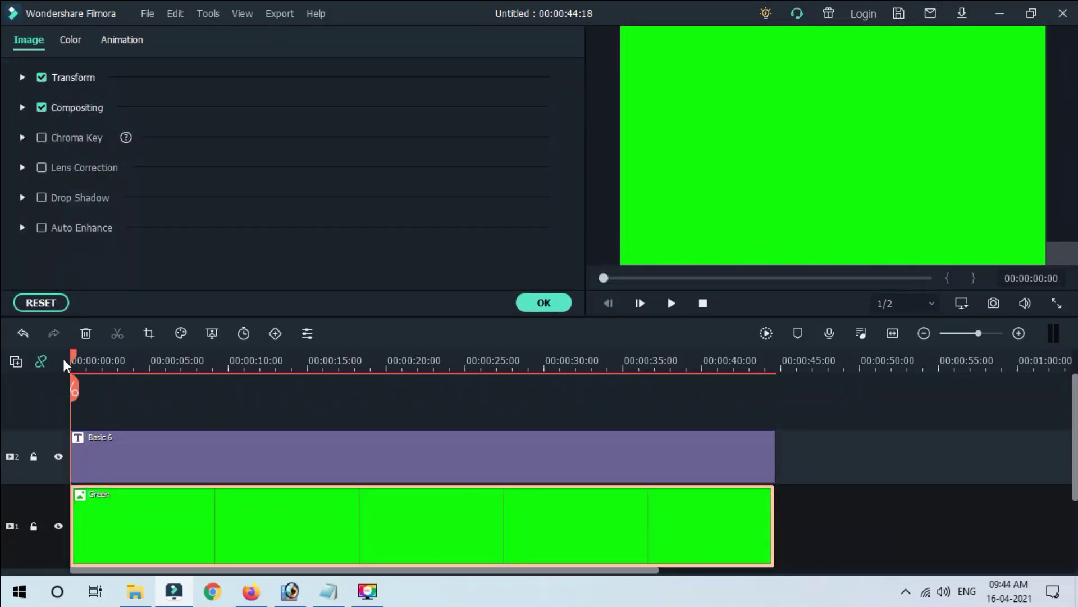
{"action": "left_click", "coordinate": [551, 309]}
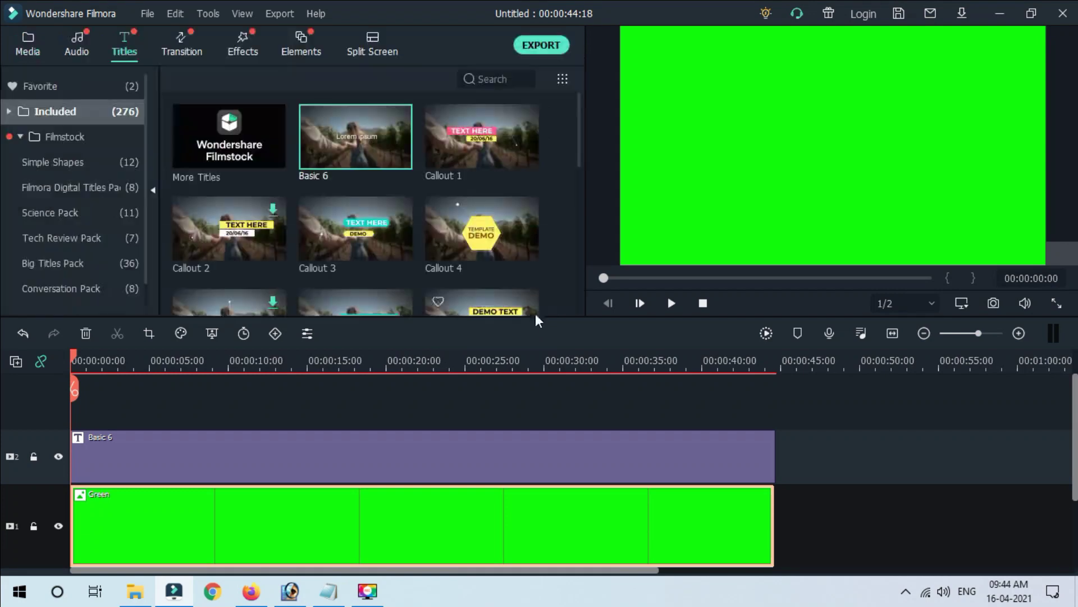
- Play the lengthened timeline through to its end to check the banner's slower scroll, and restart the playback
{"action": "left_click", "coordinate": [670, 306]}
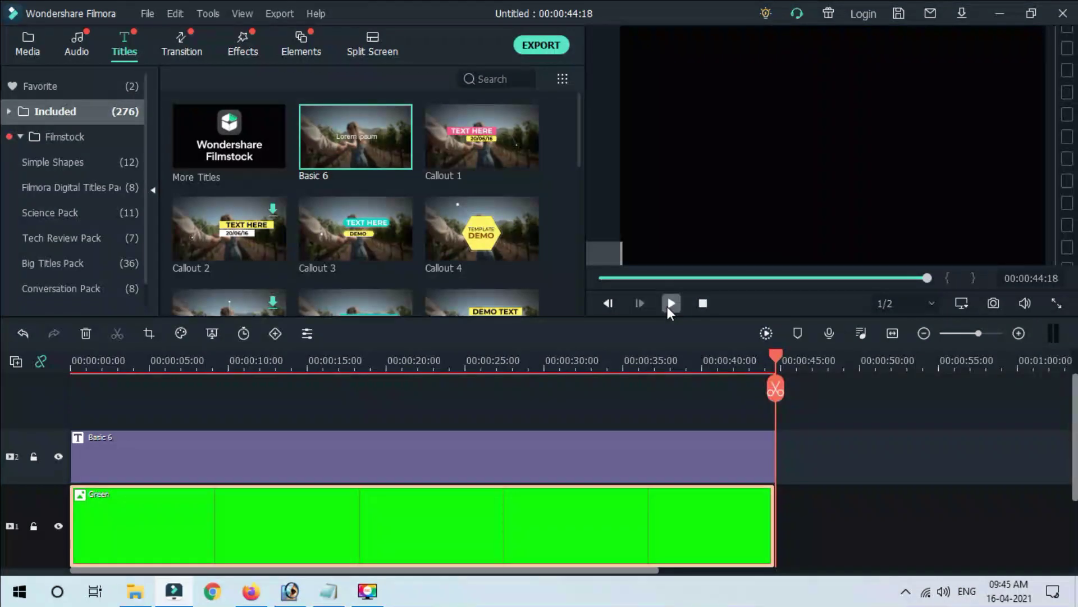
{"action": "left_click", "coordinate": [671, 304]}
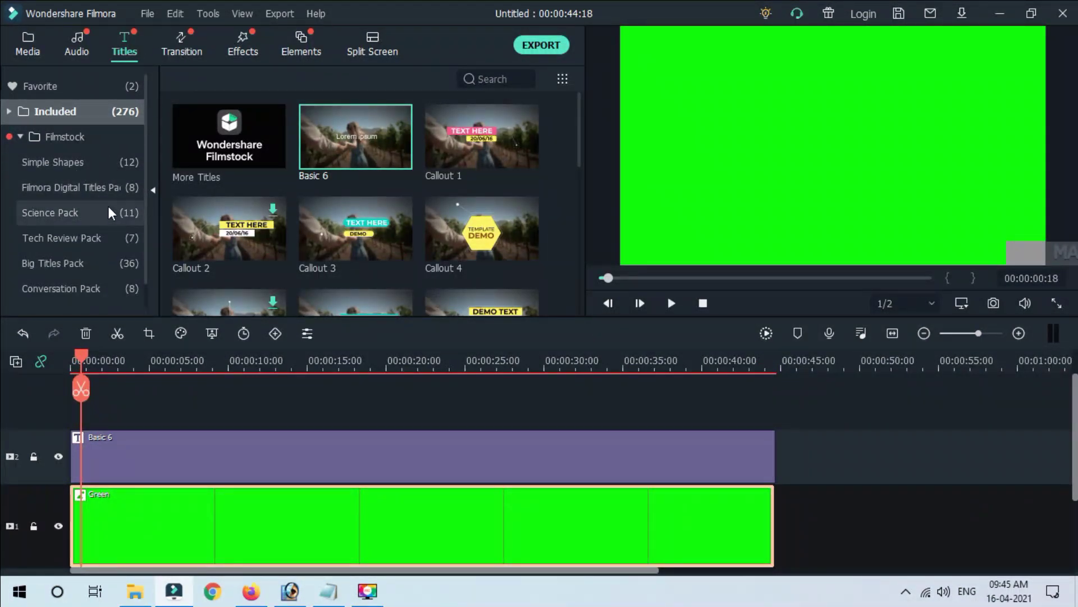
- Add a second Basic 6 title from the Included titles at the timeline's start, on a new track above the banner
{"action": "left_click", "coordinate": [90, 160]}
{"action": "scroll", "coordinate": [214, 241], "scroll_direction": "down", "scroll_amount": 3}
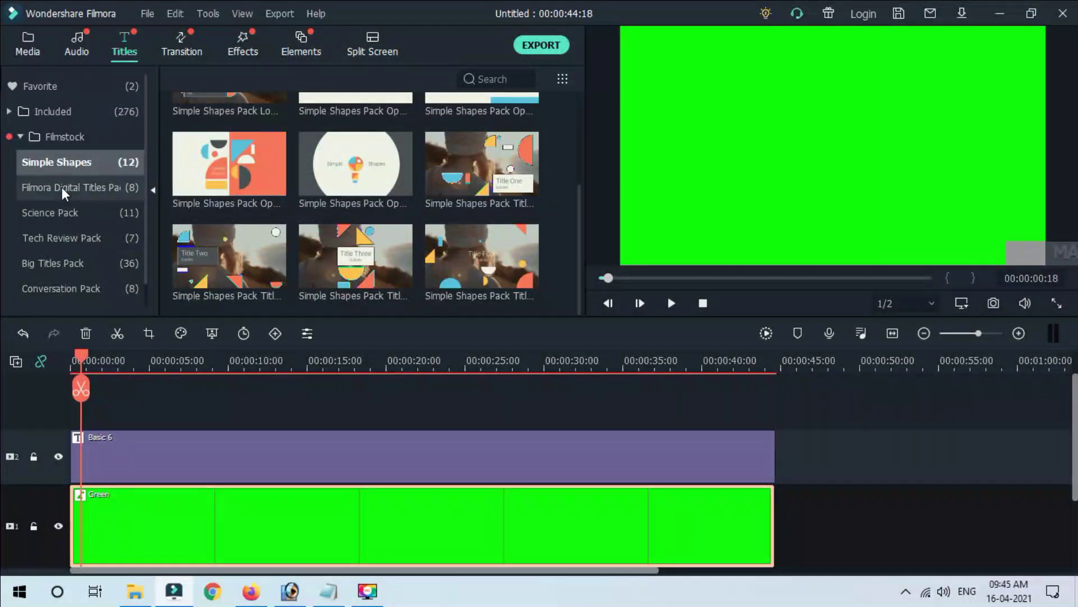
{"action": "left_click", "coordinate": [93, 110]}
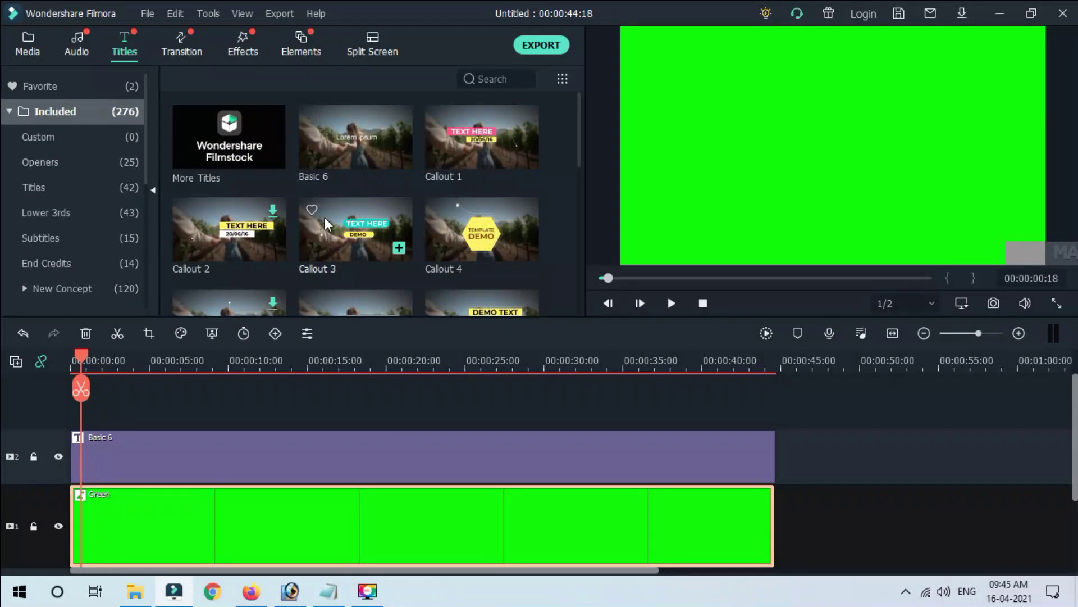
{"action": "left_click", "coordinate": [374, 124]}
{"action": "left_click_drag", "start_coordinate": [373, 121], "coordinate": [60, 400]}
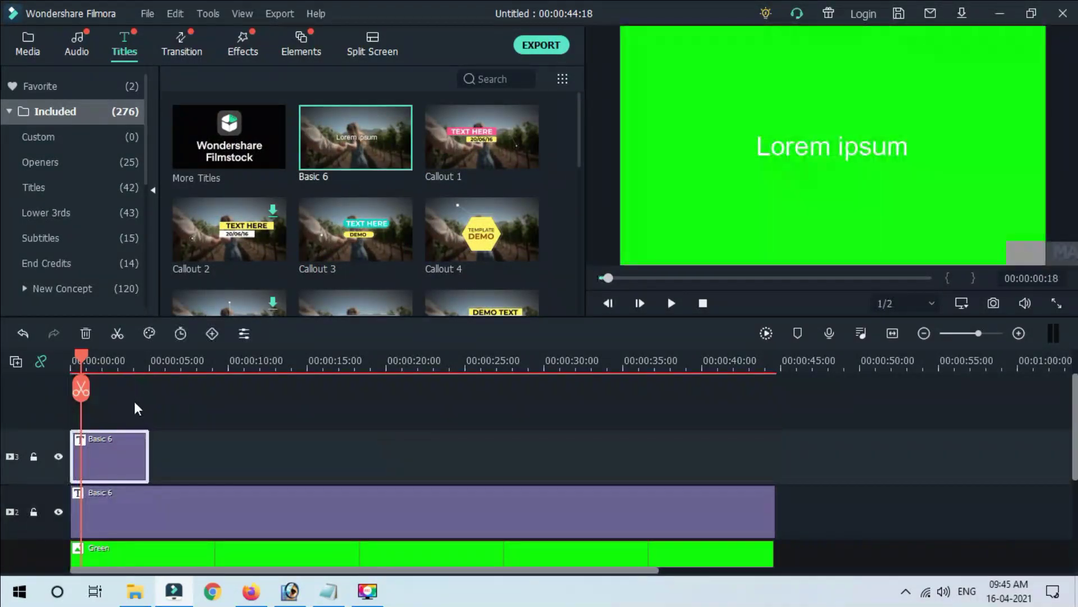
- Replace the new title's placeholder text with "Scrolling text in Filmora 10"
{"action": "double_click", "coordinate": [115, 446]}
{"action": "triple_click", "coordinate": [496, 168]}
{"action": "type", "text": "S"}
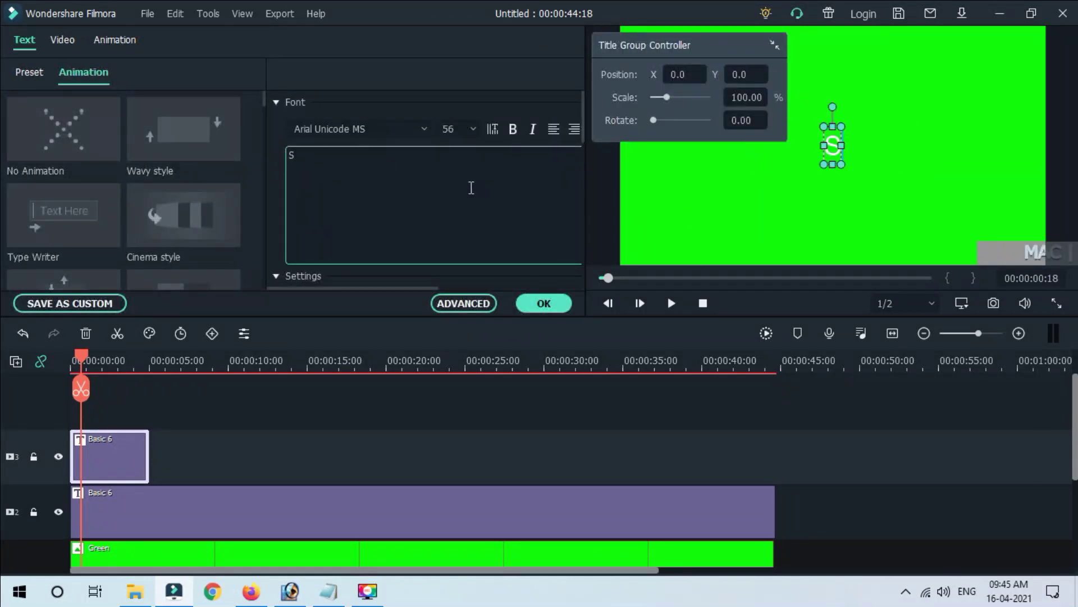
{"action": "type", "text": "crolling"}
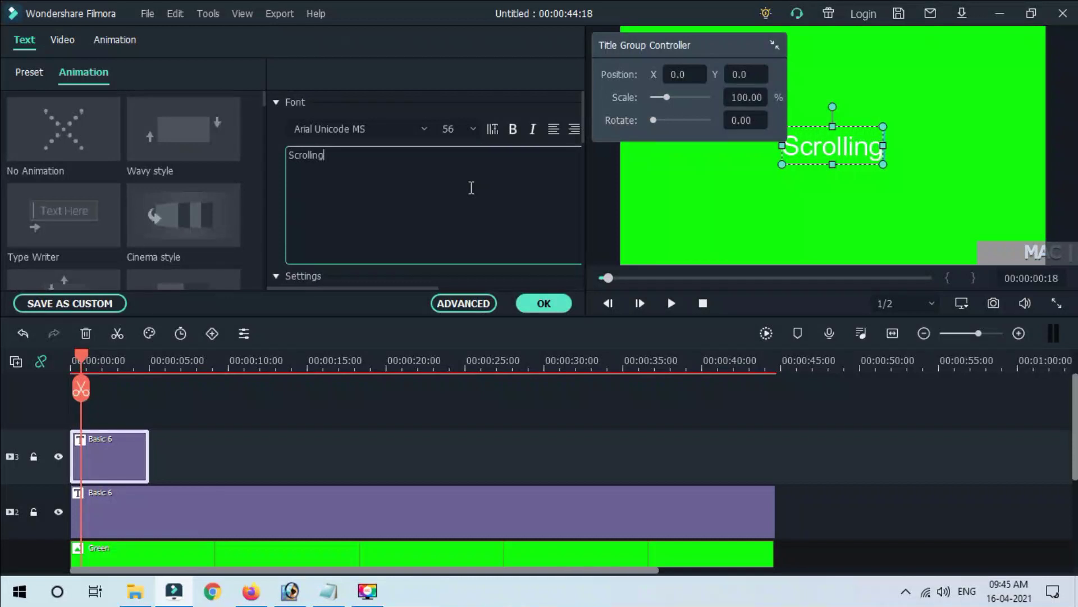
{"action": "type", "text": " text"}
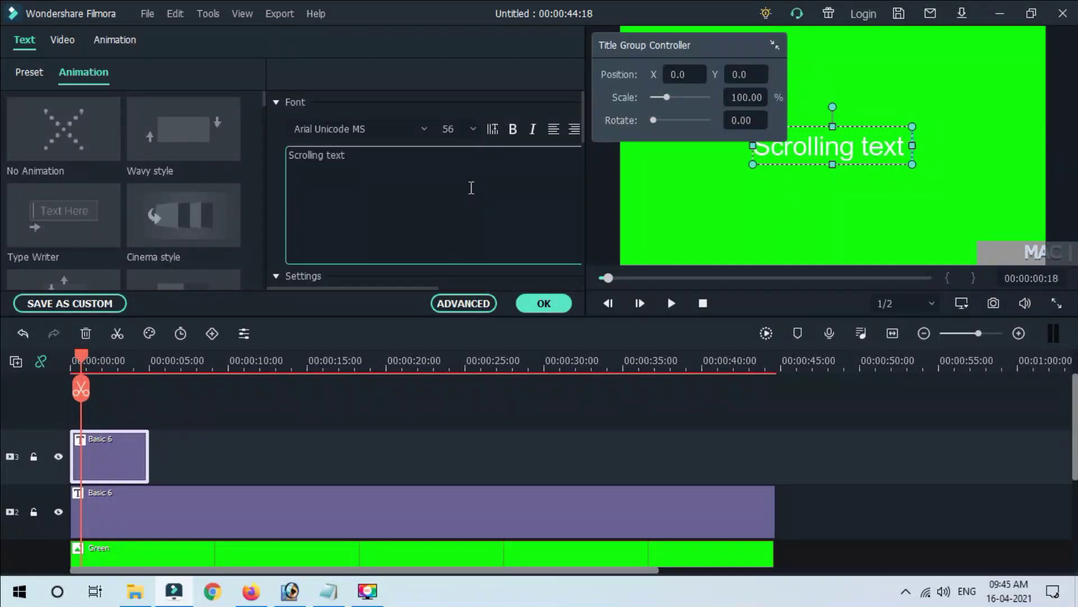
{"action": "type", "text": " in Filmo"}
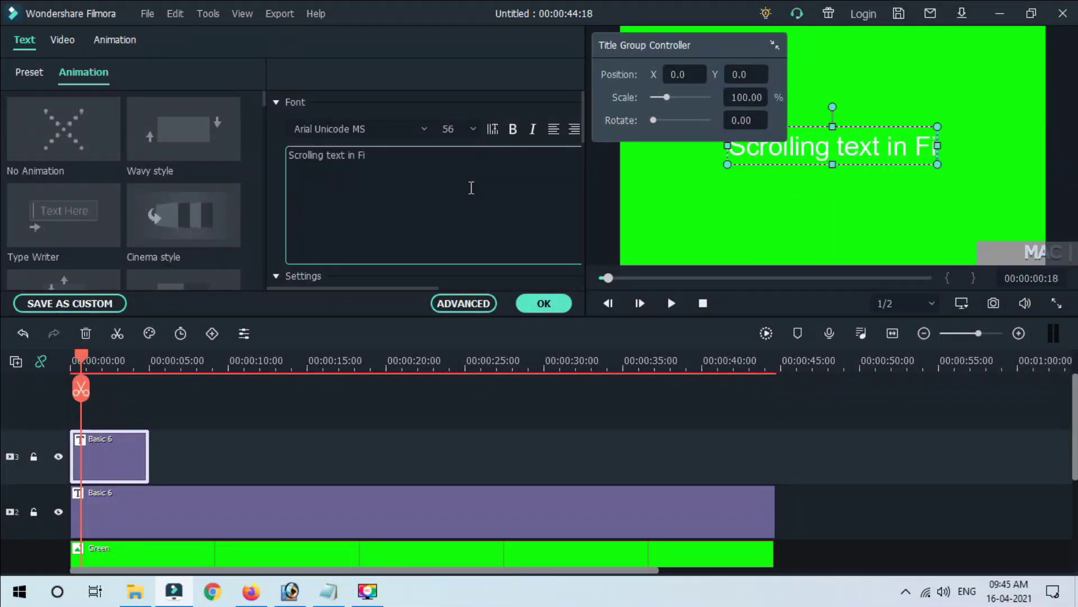
{"action": "type", "text": "ra 10"}
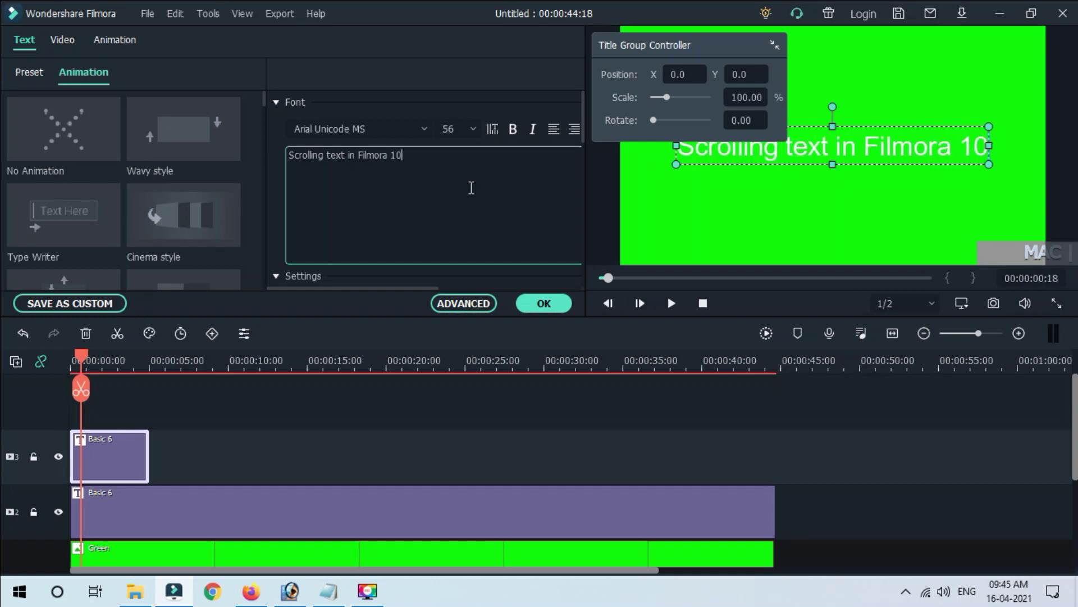
- Set the new title's font to Baskerville Old Face, apply Text style 3, and confirm its settings
{"action": "left_click", "coordinate": [424, 129]}
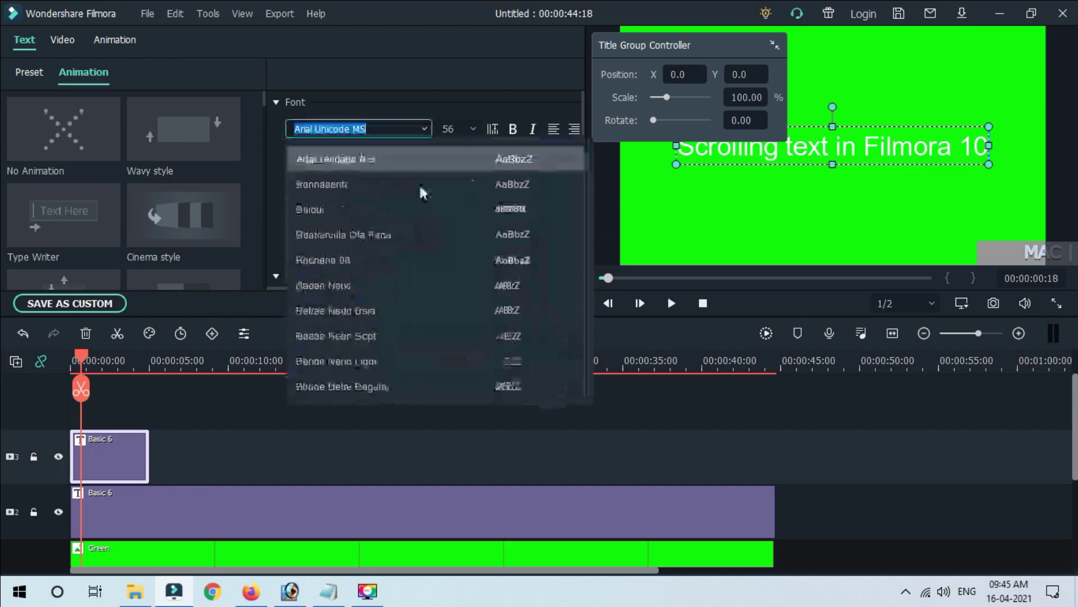
{"action": "left_click", "coordinate": [414, 234]}
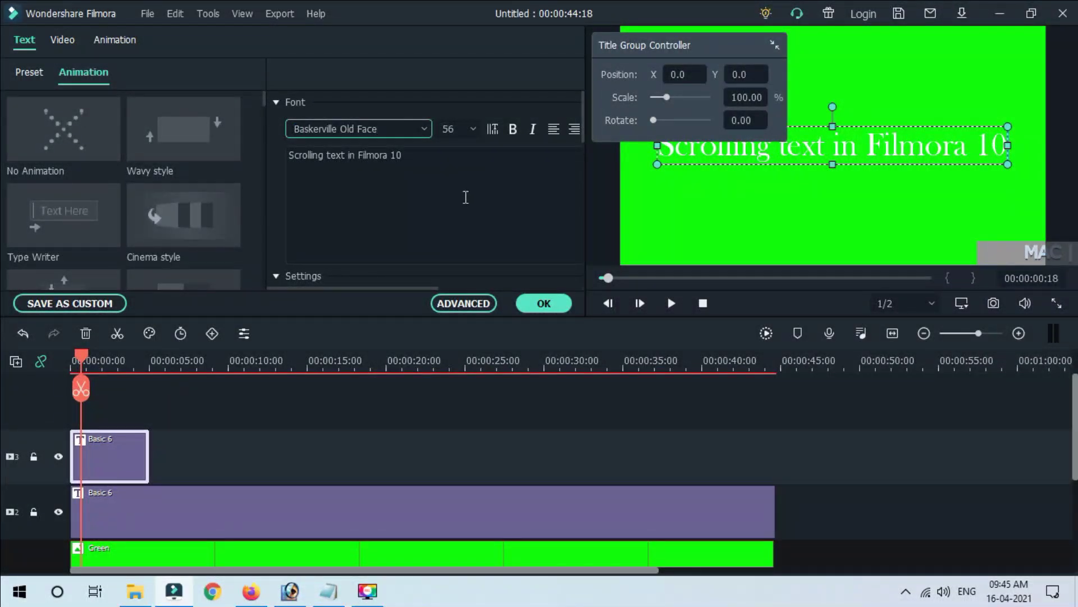
{"action": "left_click", "coordinate": [31, 72]}
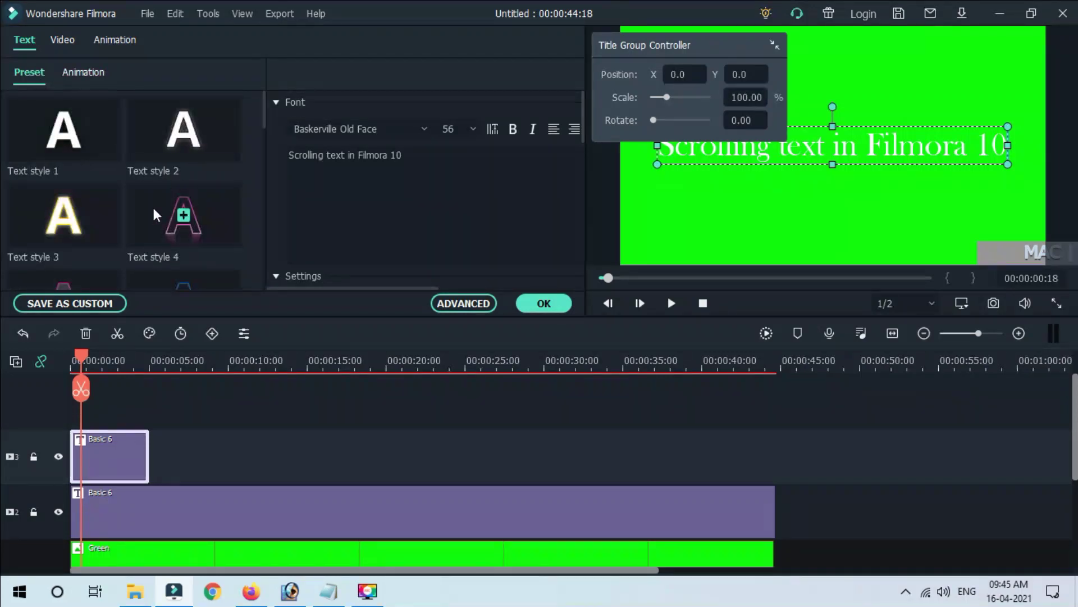
{"action": "left_click", "coordinate": [62, 221]}
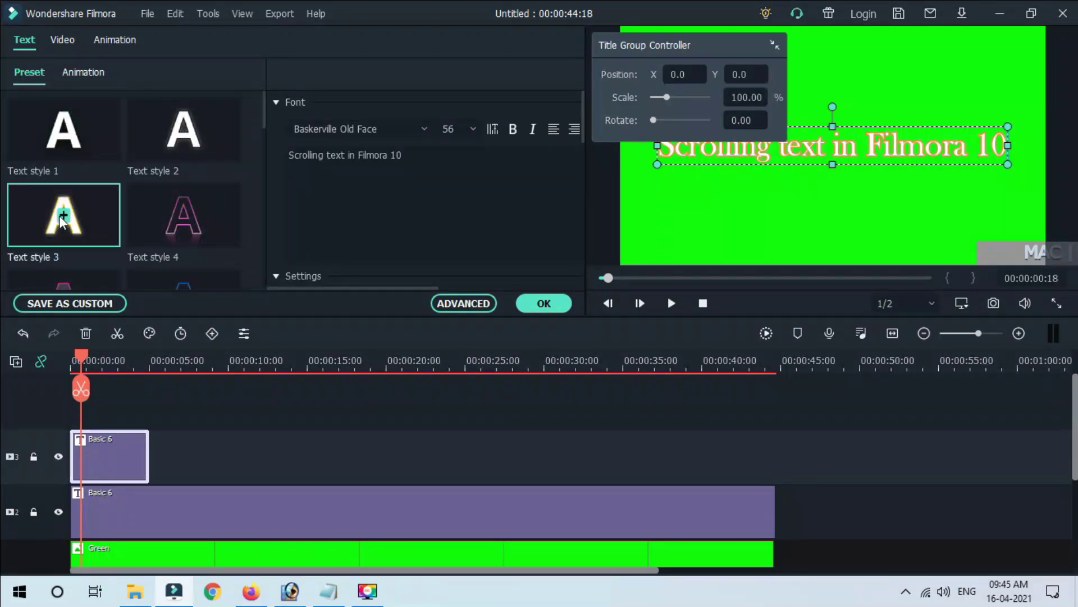
{"action": "left_click", "coordinate": [542, 306]}
- Move the "Scrolling text in Filmora 10" title slightly up in the frame and extend its clip almost to the banner's end
{"action": "left_click", "coordinate": [738, 159]}
{"action": "left_click_drag", "start_coordinate": [738, 158], "coordinate": [740, 140]}
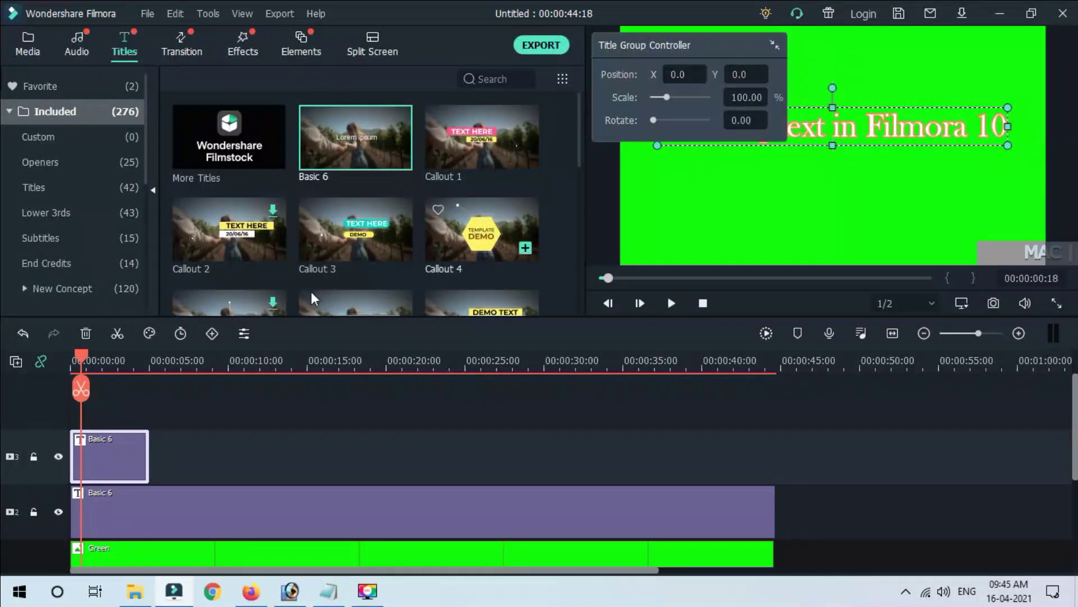
{"action": "left_click_drag", "start_coordinate": [149, 446], "coordinate": [771, 449]}
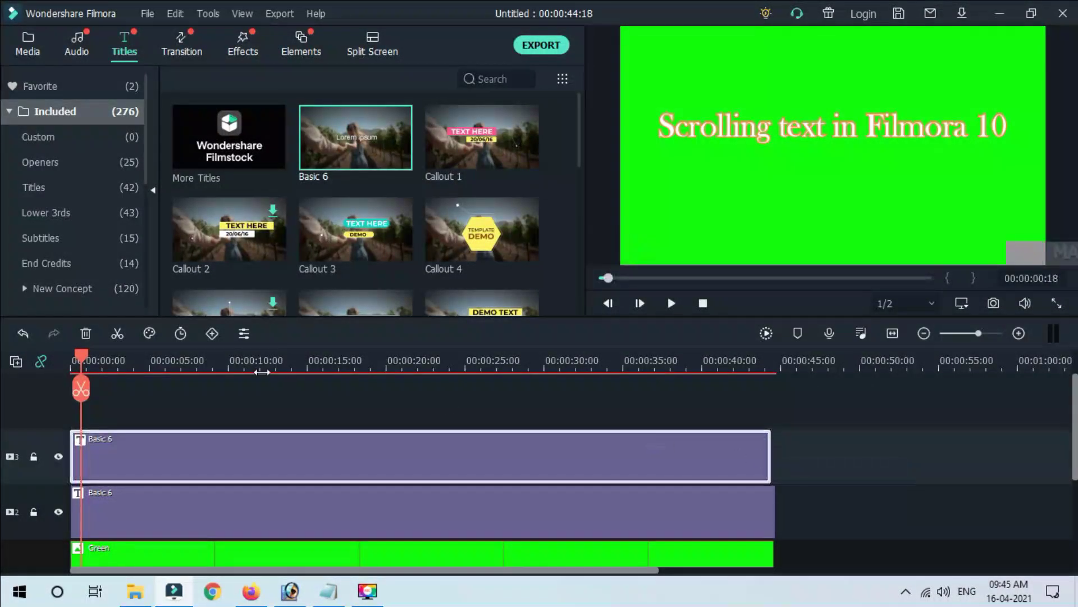
- Play the first few seconds of the timeline to check the new title together with the scrolling banner
{"action": "left_click_drag", "start_coordinate": [93, 362], "coordinate": [72, 362]}
{"action": "left_click", "coordinate": [671, 303]}
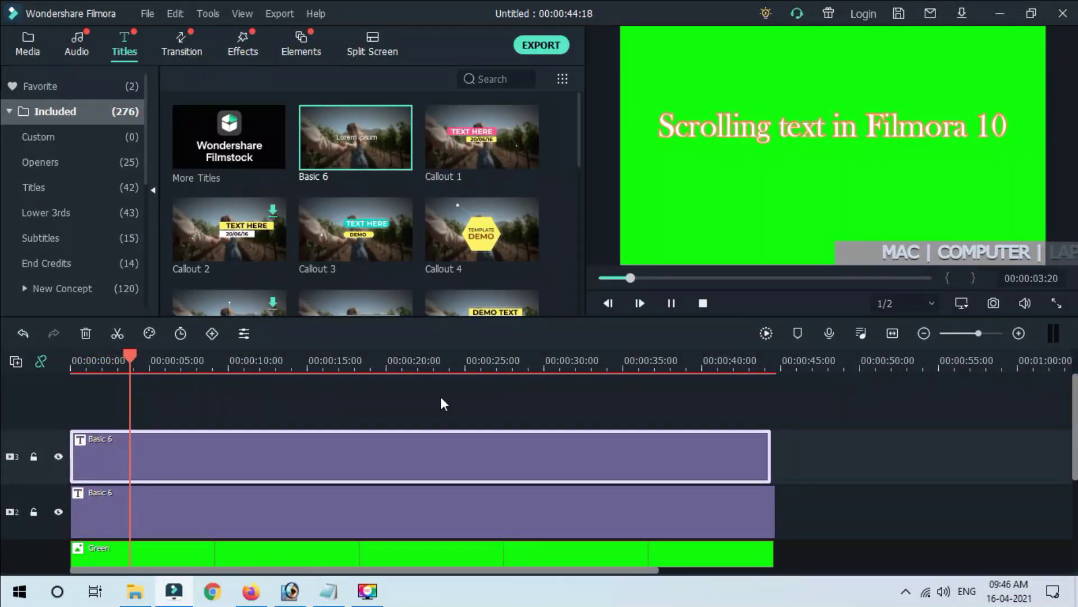
{"action": "left_click", "coordinate": [670, 304]}
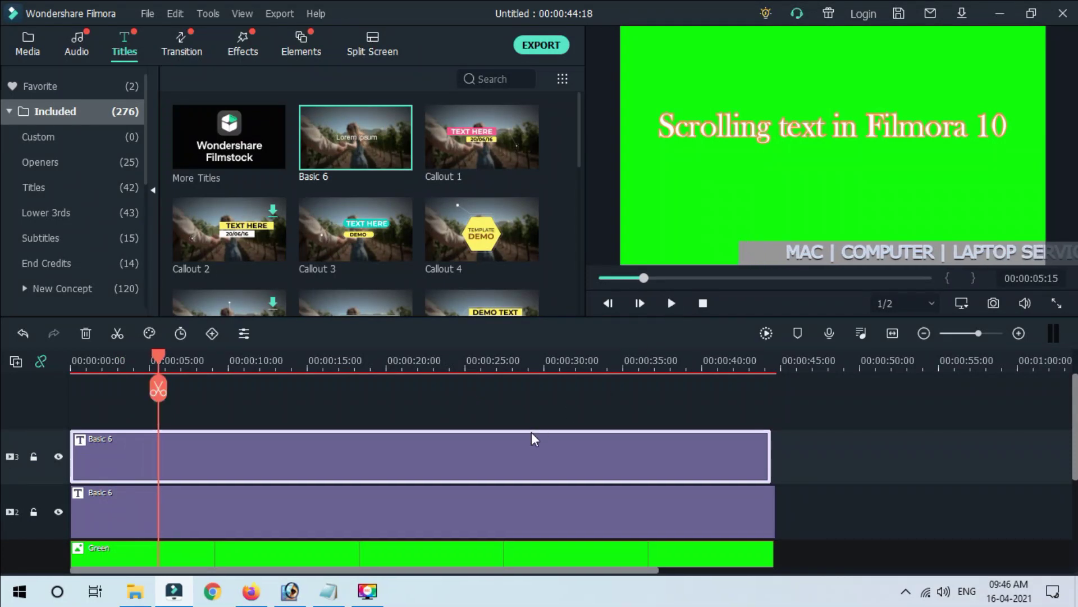
- Change the banner's text fill color to dark red in its advanced edit and confirm it
{"action": "left_click", "coordinate": [427, 502]}
{"action": "right_click", "coordinate": [424, 503]}
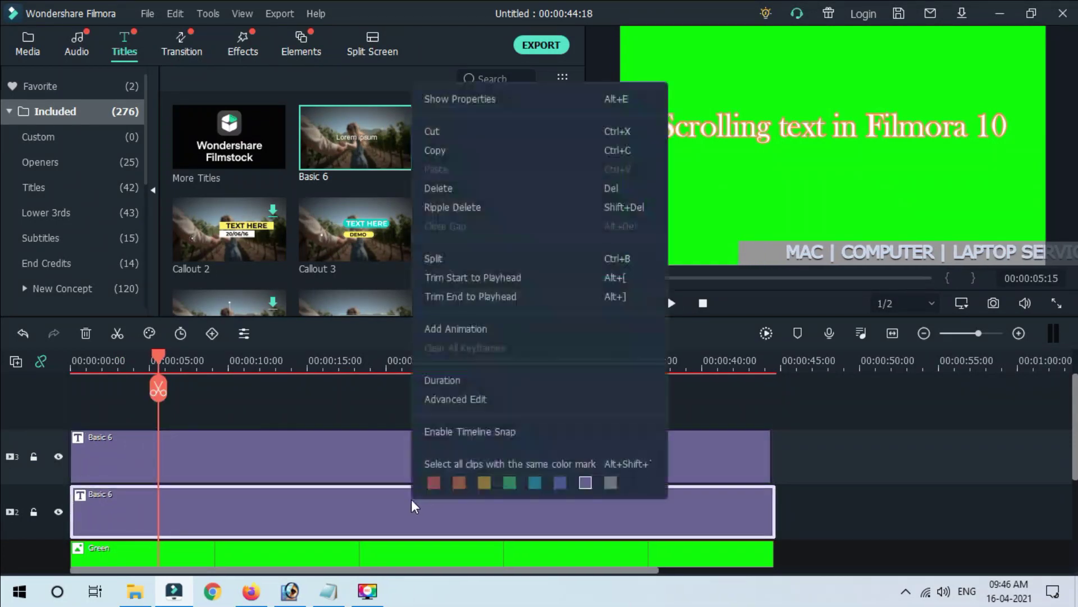
{"action": "left_click", "coordinate": [449, 406]}
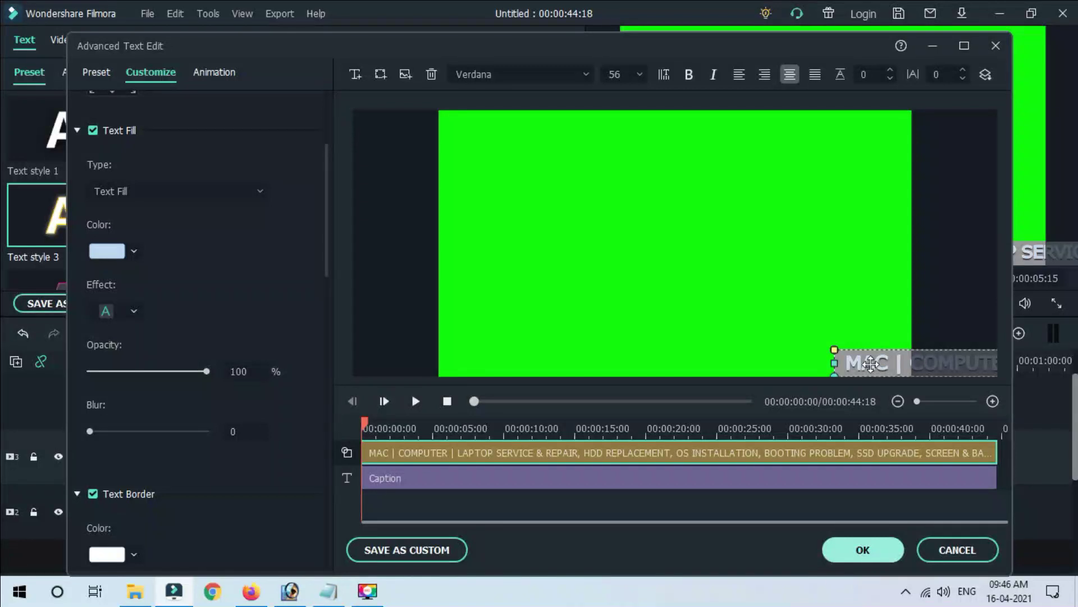
{"action": "left_click", "coordinate": [135, 252]}
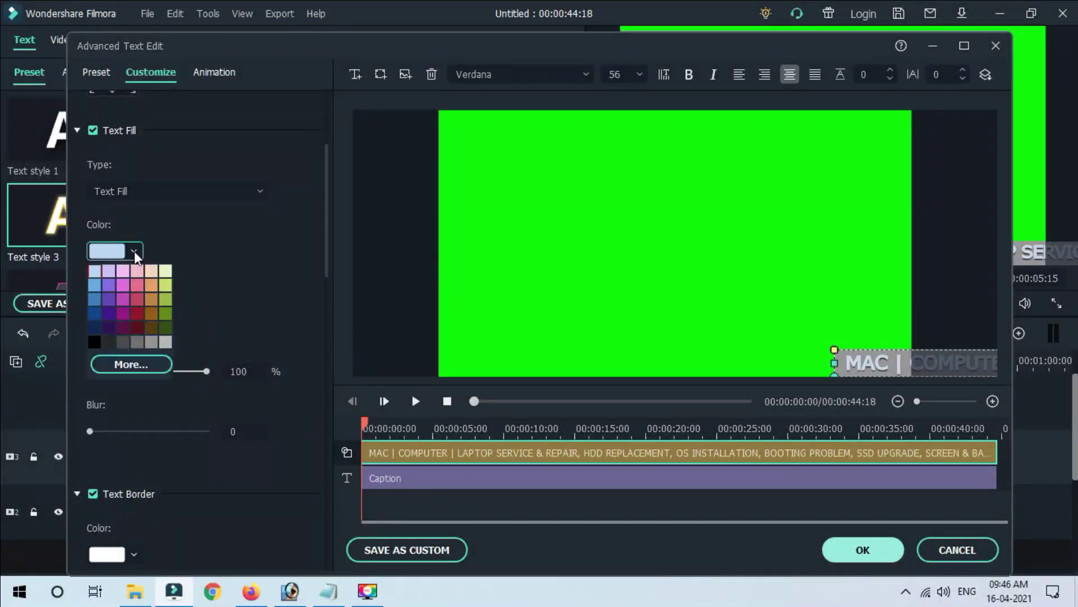
{"action": "left_click", "coordinate": [123, 315]}
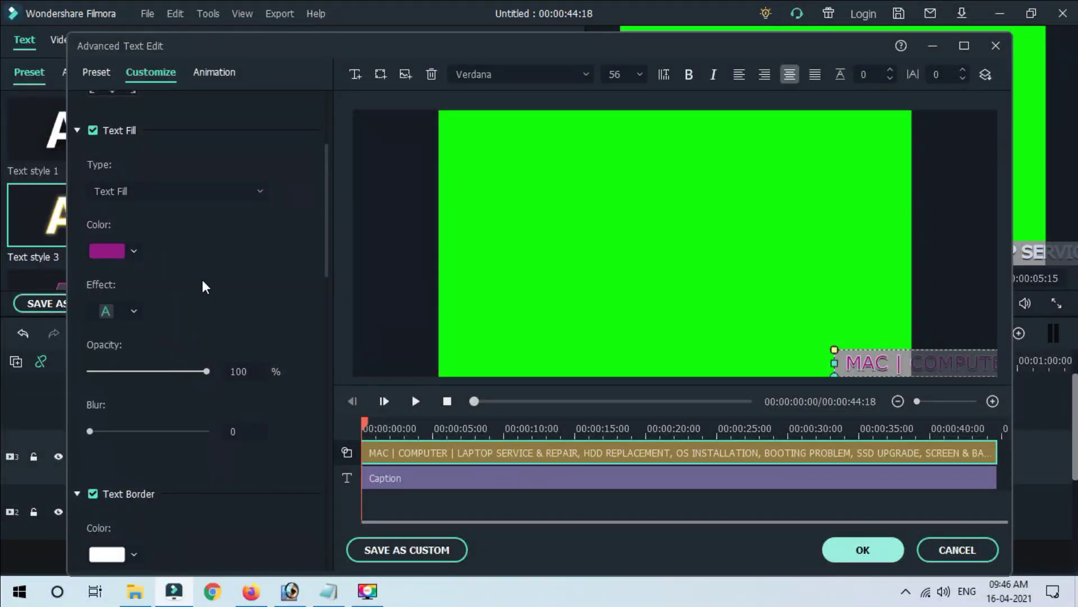
{"action": "left_click", "coordinate": [134, 253]}
{"action": "left_click", "coordinate": [140, 313]}
{"action": "left_click", "coordinate": [863, 550]}
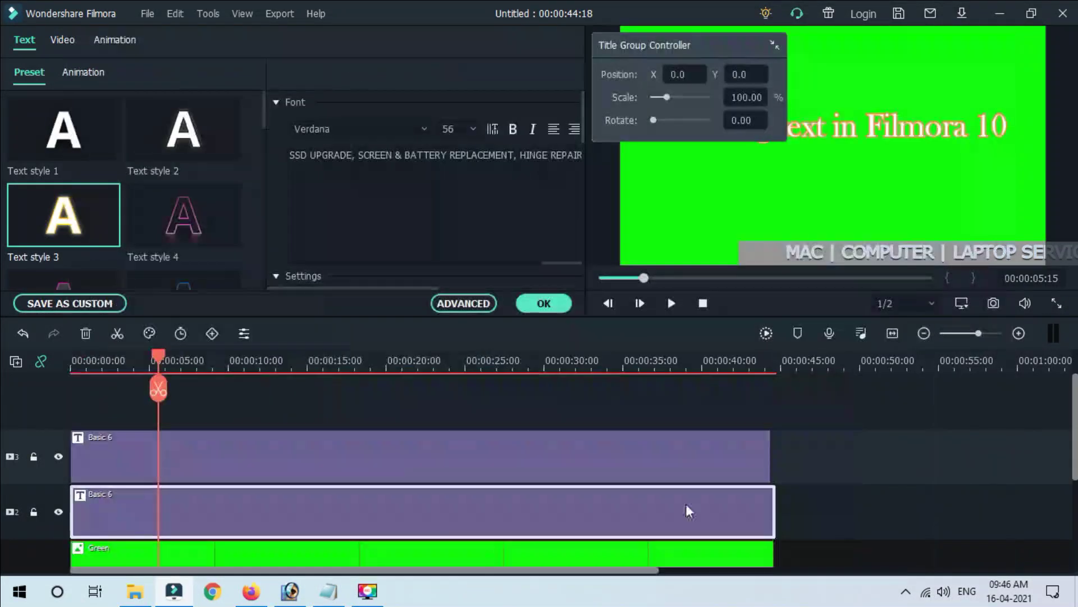
- Play the timeline for several seconds to check the recolored banner text, and close the title's settings
{"action": "left_click", "coordinate": [672, 303]}
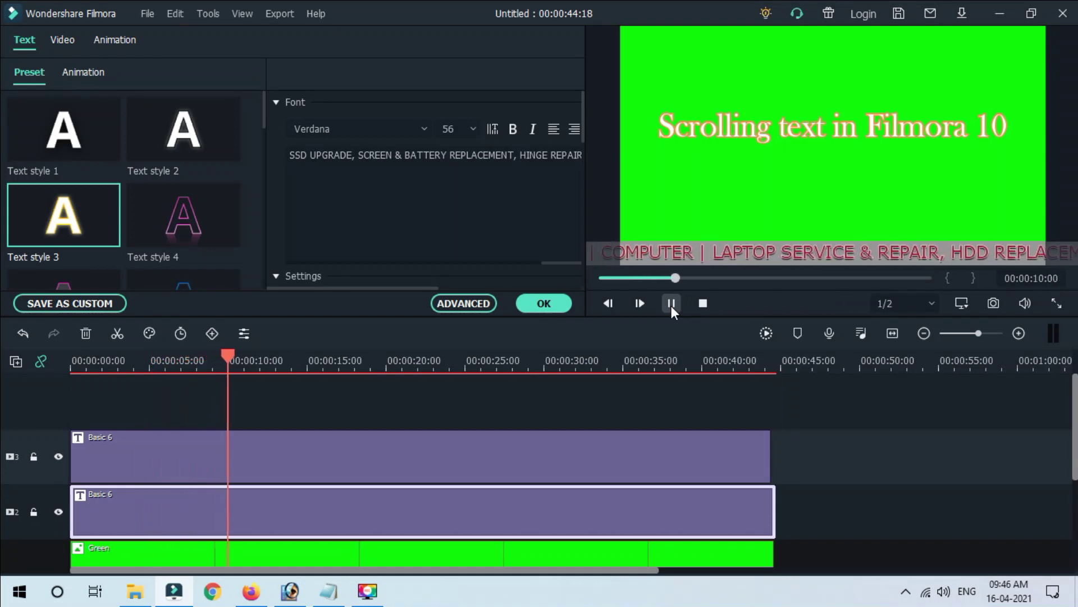
{"action": "left_click", "coordinate": [671, 305]}
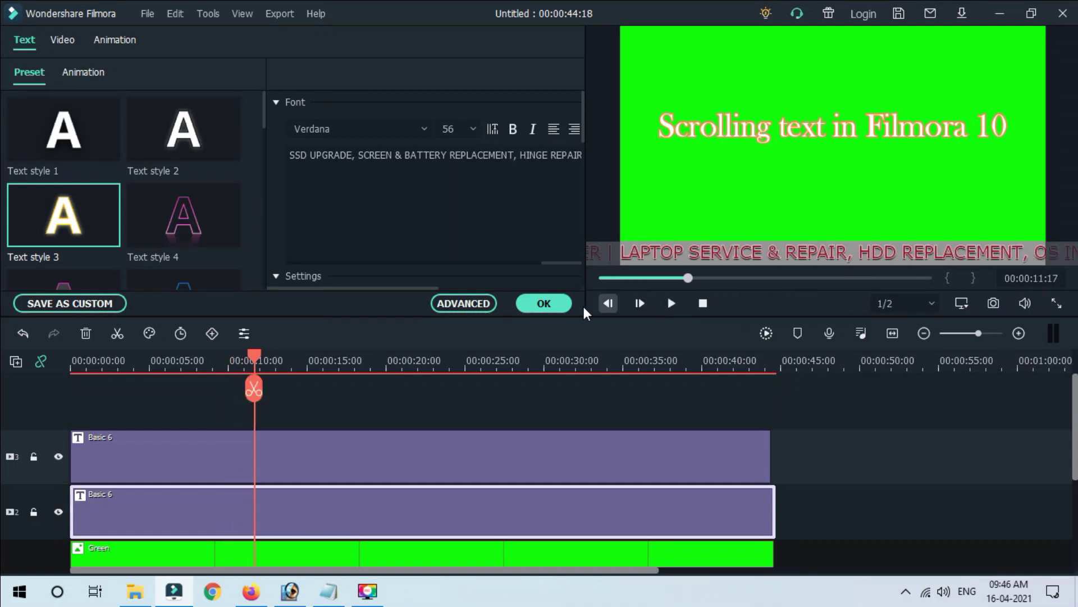
{"action": "left_click", "coordinate": [553, 312]}
- Export the video as an MP4 file to the ITEE folder on the desktop and close the finished export window
{"action": "left_click", "coordinate": [540, 45]}
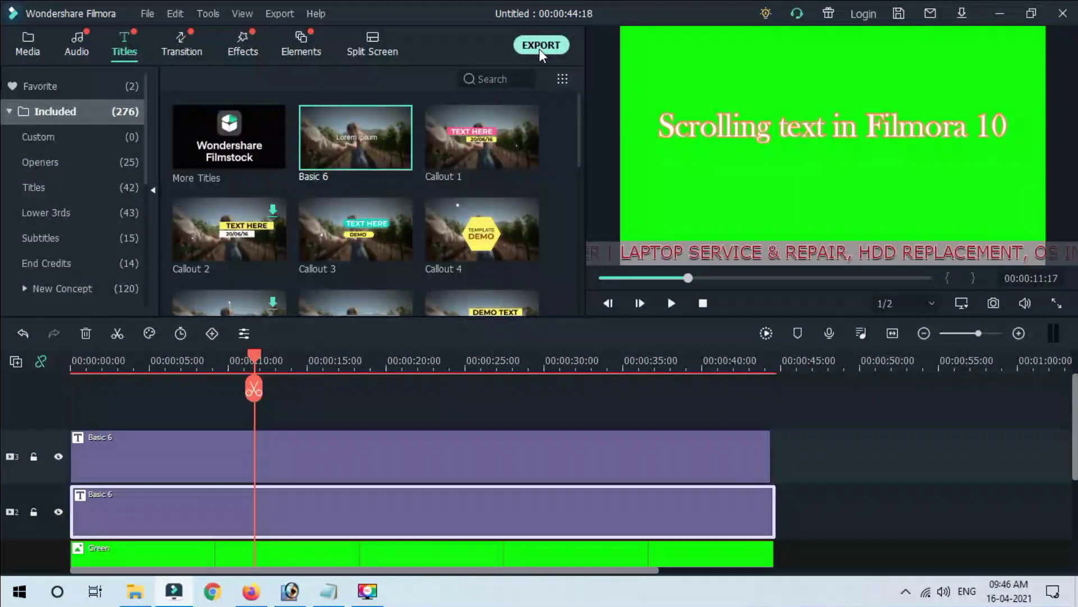
{"action": "left_click_drag", "start_coordinate": [596, 125], "coordinate": [529, 118]}
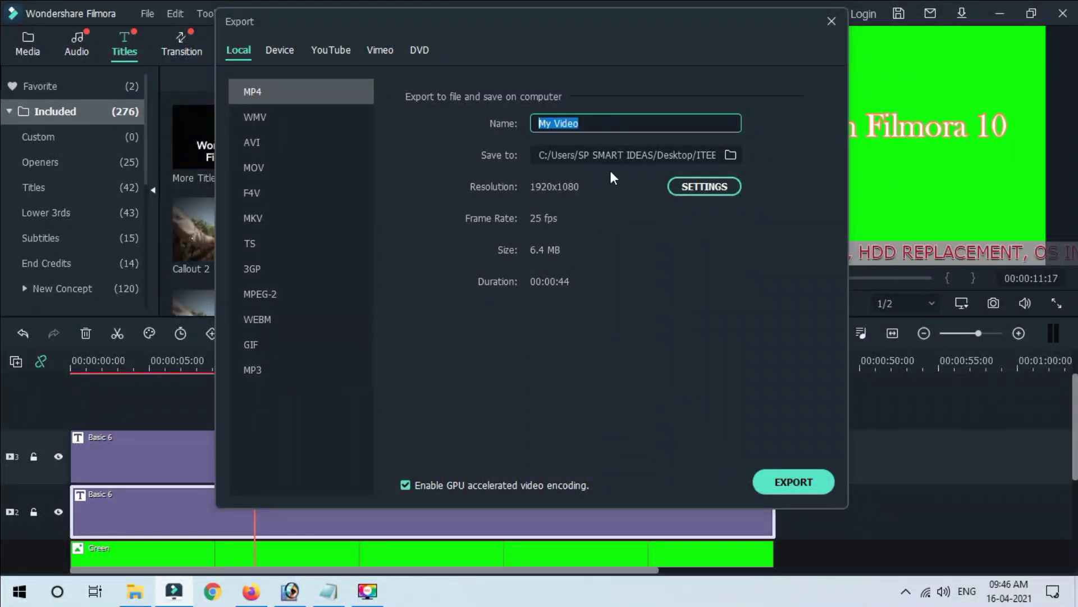
{"action": "left_click", "coordinate": [736, 155]}
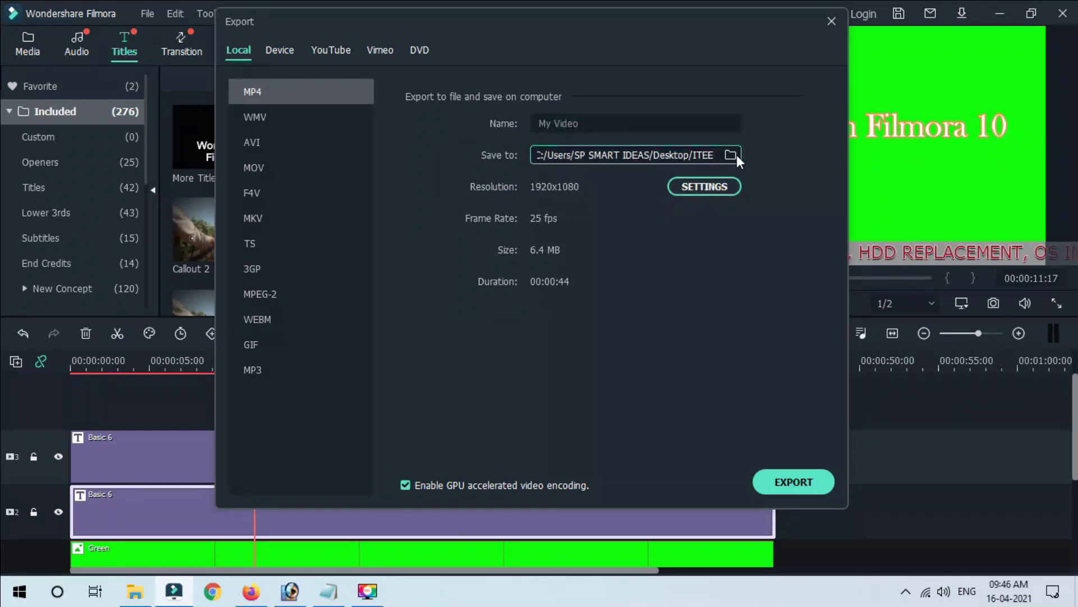
{"action": "left_click", "coordinate": [787, 477]}
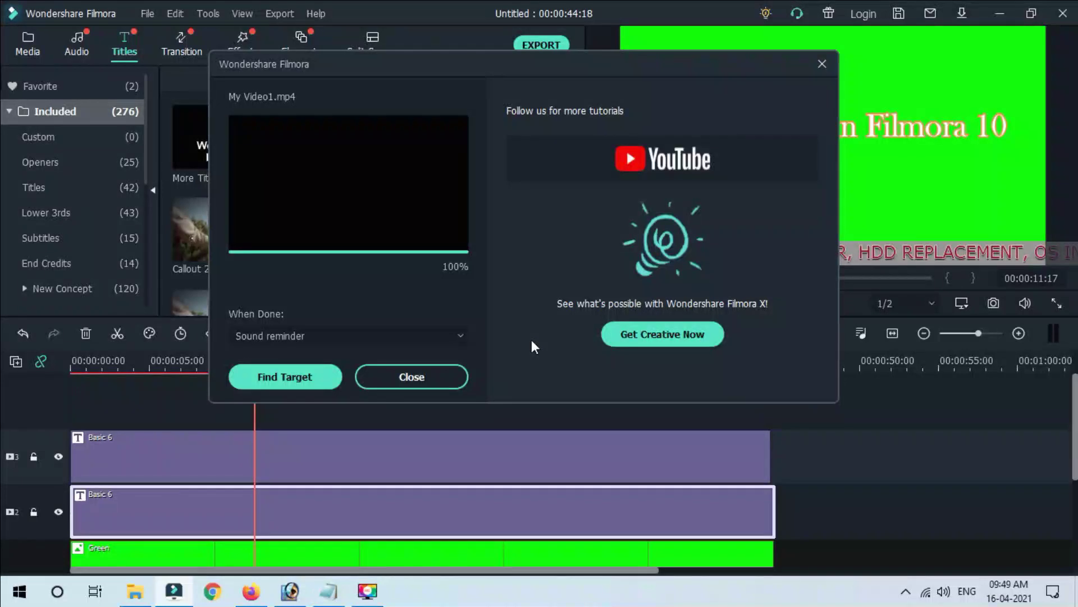
{"action": "left_click", "coordinate": [432, 372]}
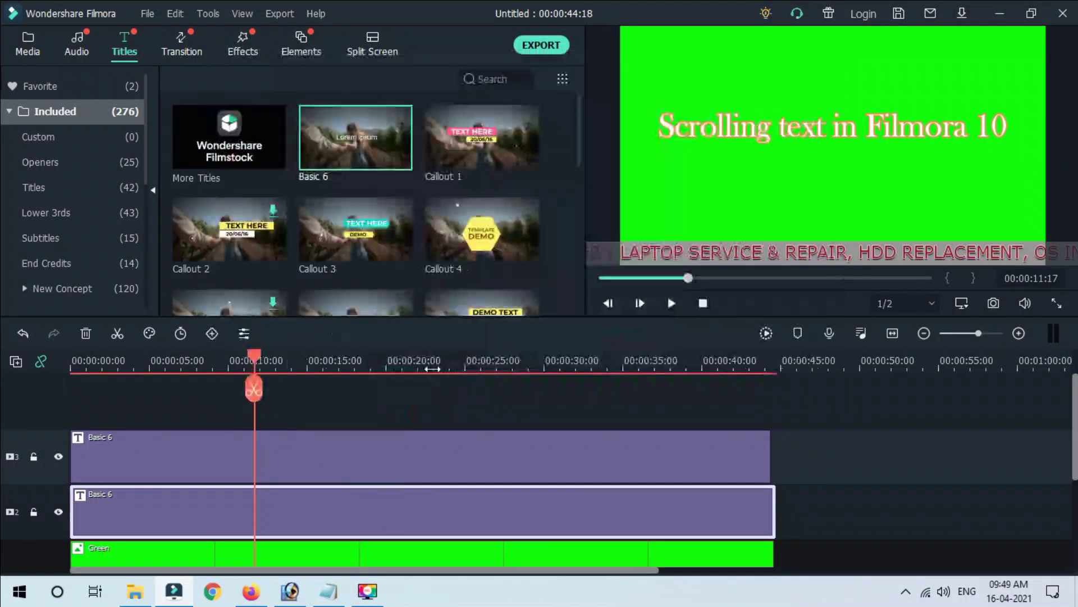
- Minimize Filmora and open the exported My Video1 file from the ITEE desktop folder to watch it
{"action": "left_click", "coordinate": [1000, 12]}
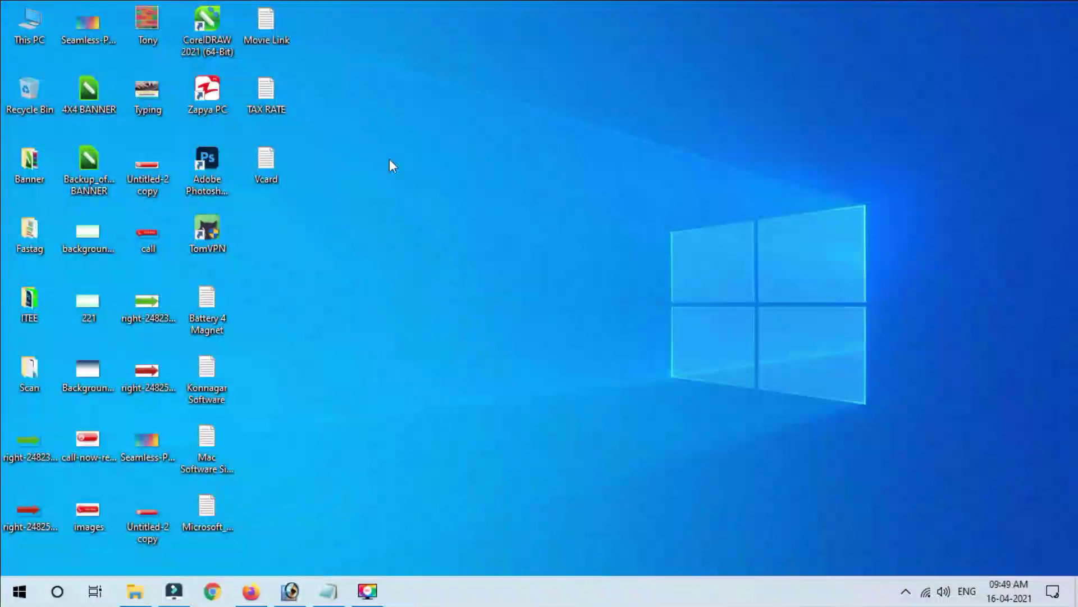
{"action": "double_click", "coordinate": [32, 292]}
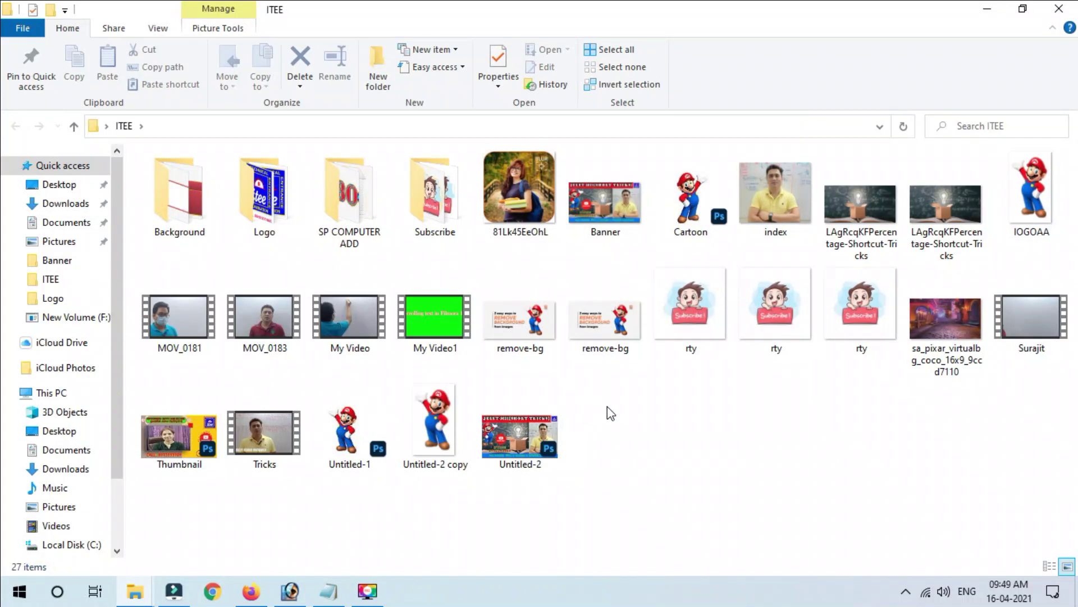
{"action": "left_click", "coordinate": [434, 325]}
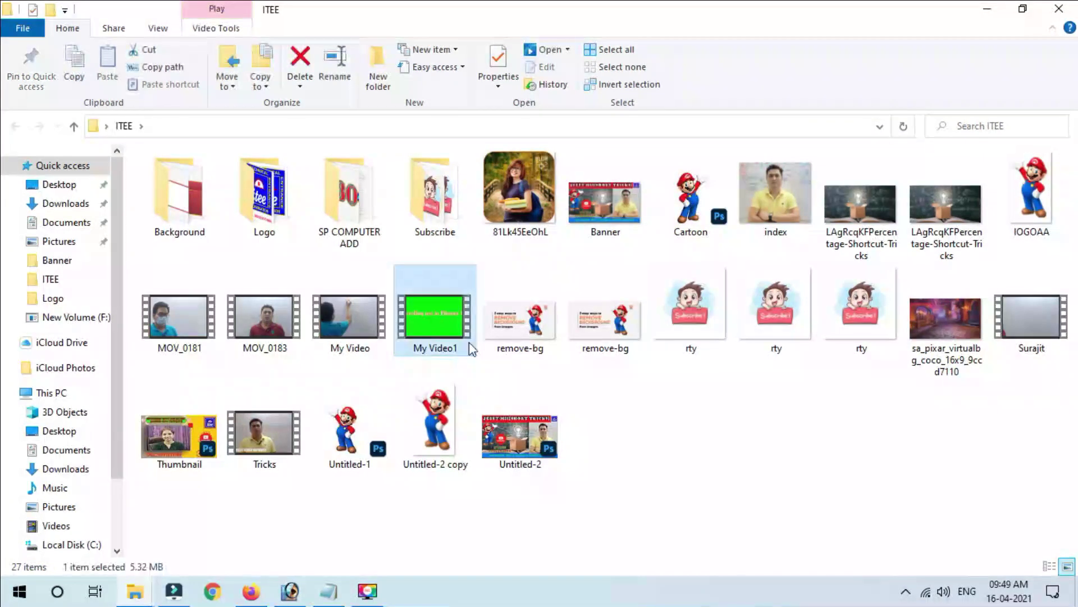
{"action": "double_click", "coordinate": [427, 319]}
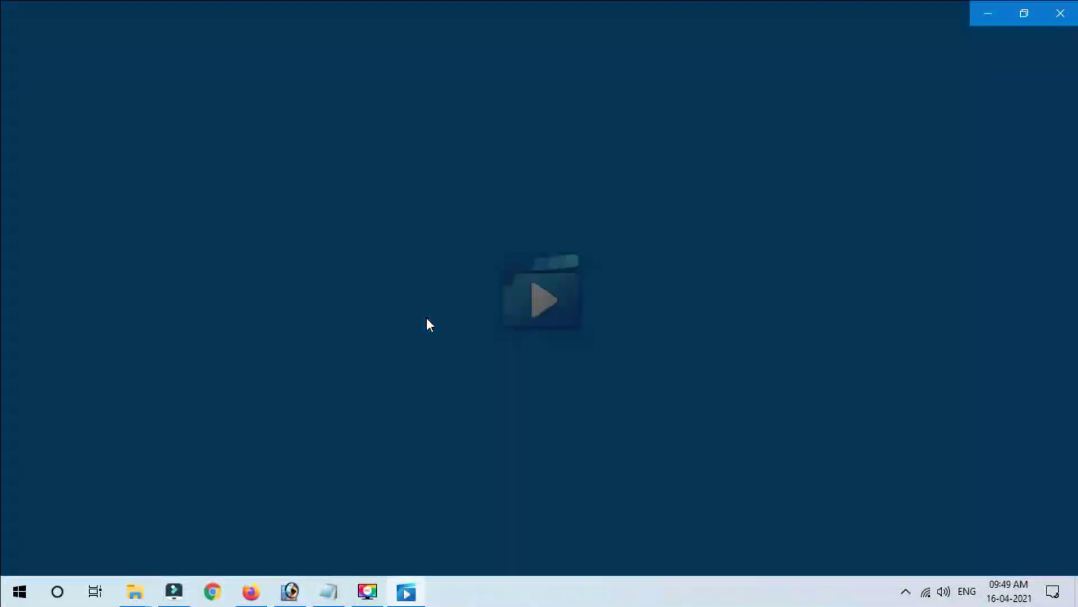